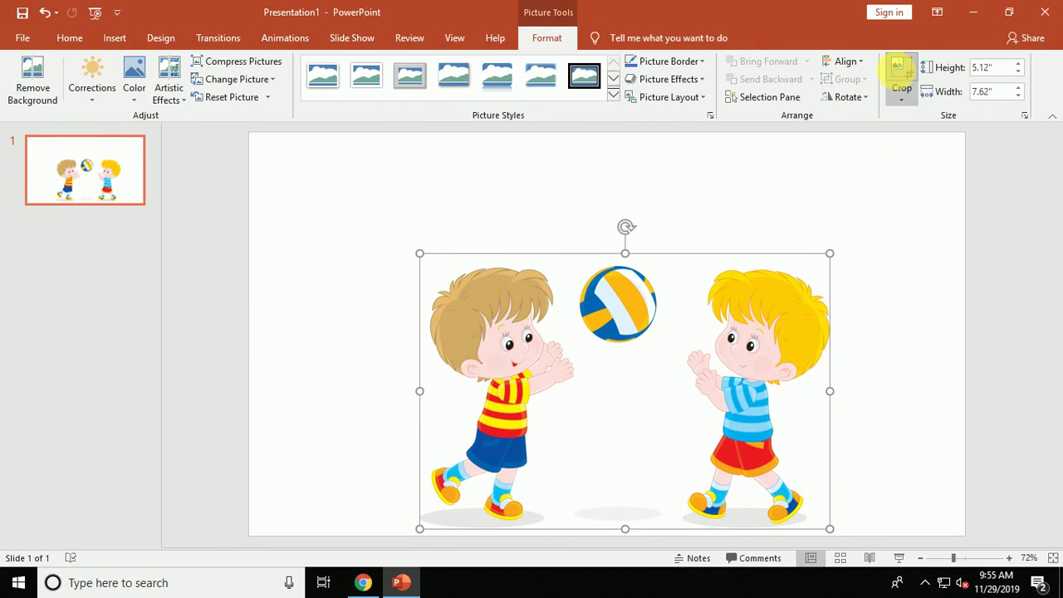
Crop the two-boys picture down to the brown-haired boy, dropping the ball and blond boy, and move it left.
{"action": "left_click", "coordinate": [901, 74]}
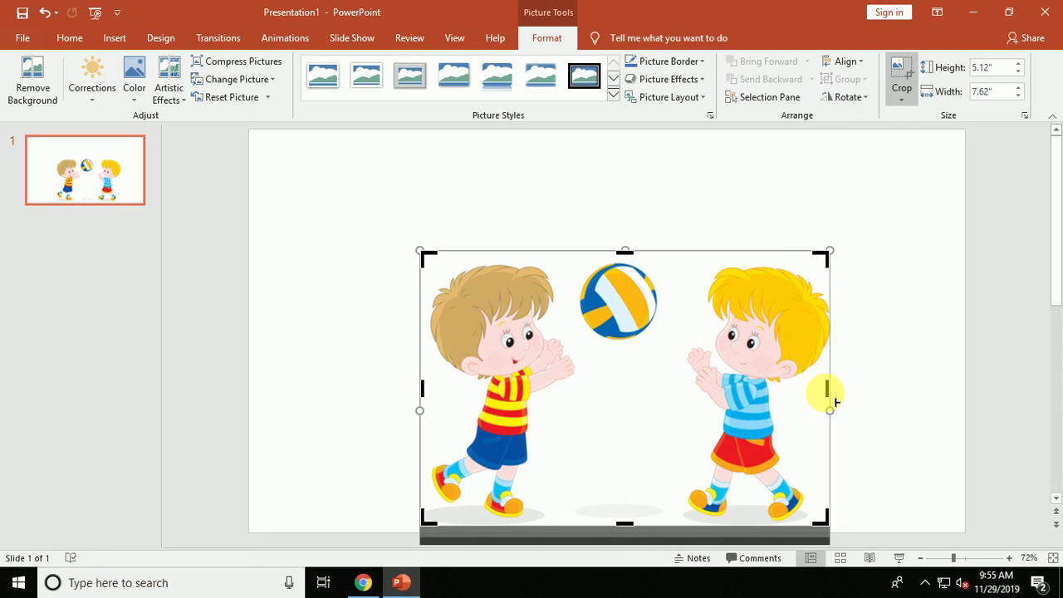
{"action": "left_click_drag", "start_coordinate": [830, 399], "coordinate": [589, 393]}
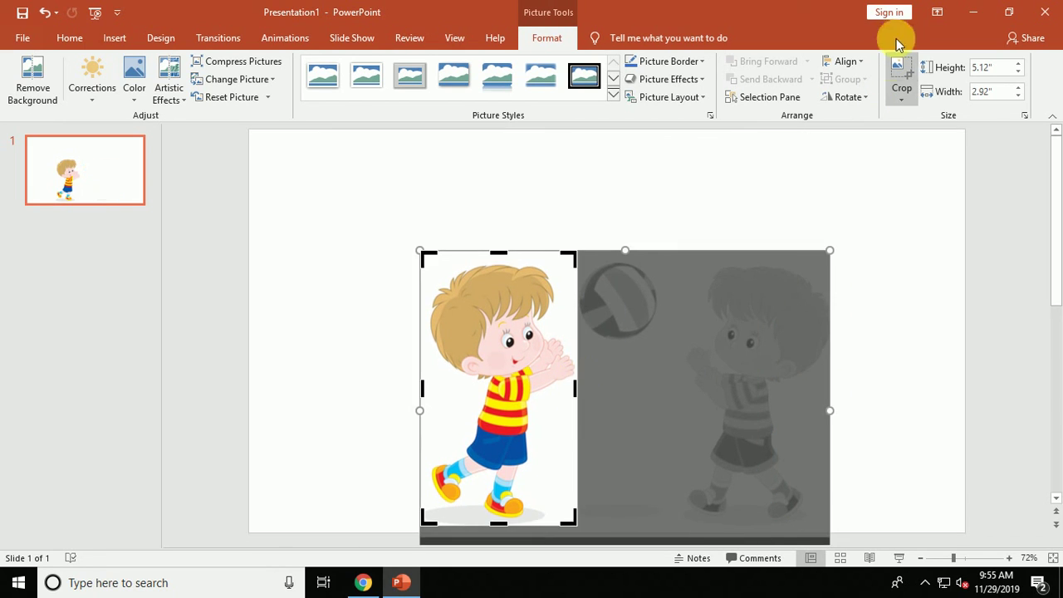
{"action": "left_click", "coordinate": [901, 71]}
{"action": "left_click_drag", "start_coordinate": [545, 368], "coordinate": [451, 372]}
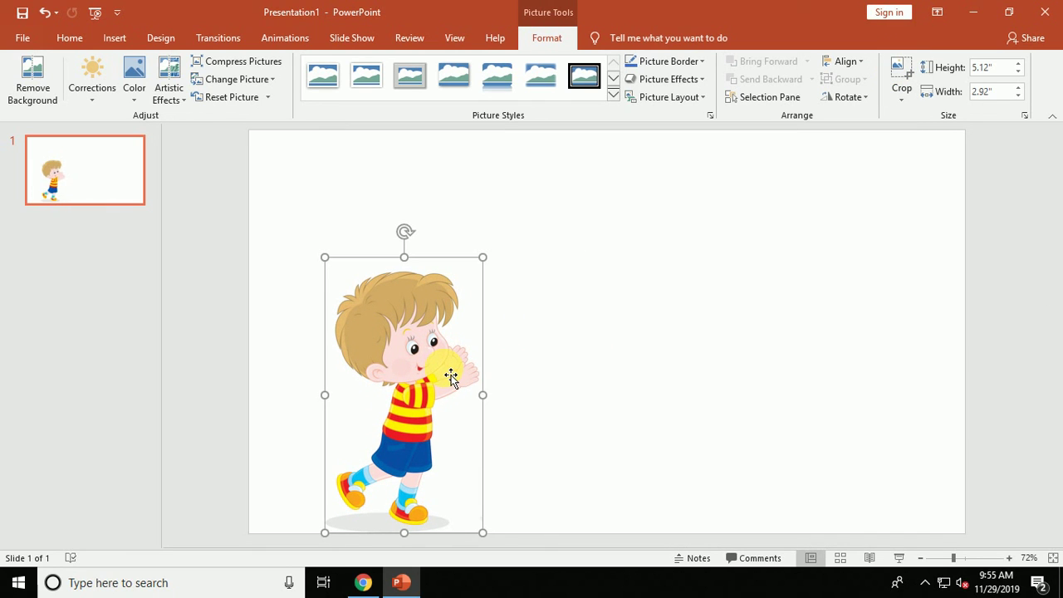
Duplicate the boy picture and recrop the copy to show only the blond boy.
{"action": "left_click_drag", "start_coordinate": [455, 380], "coordinate": [624, 380]}
{"action": "left_click", "coordinate": [918, 85]}
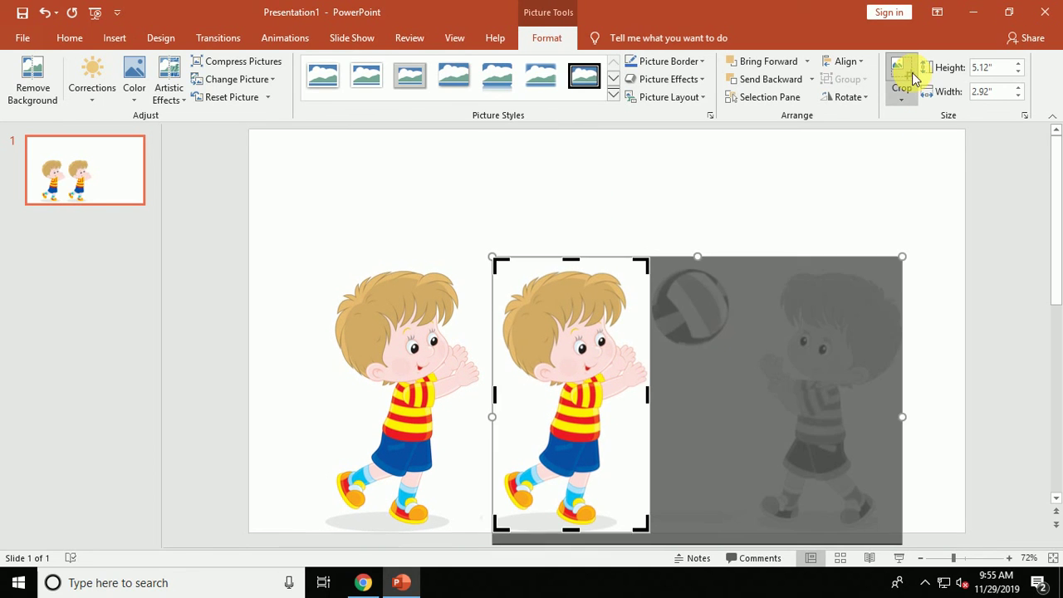
{"action": "mouse_move", "coordinate": [613, 420]}
{"action": "left_mouse_down"}
{"action": "mouse_move", "coordinate": [625, 420]}
{"action": "mouse_move", "coordinate": [351, 412]}
{"action": "left_mouse_up"}
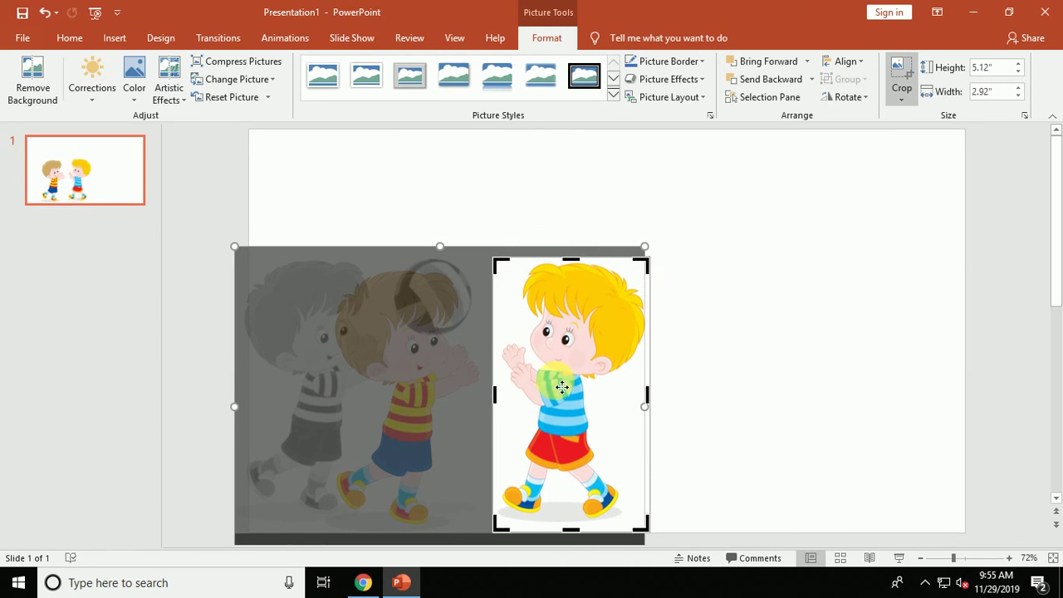
{"action": "left_click", "coordinate": [908, 69]}
Place the blond boy at the slide's right edge and the brown-haired boy at the left edge.
{"action": "left_click_drag", "start_coordinate": [599, 373], "coordinate": [925, 387]}
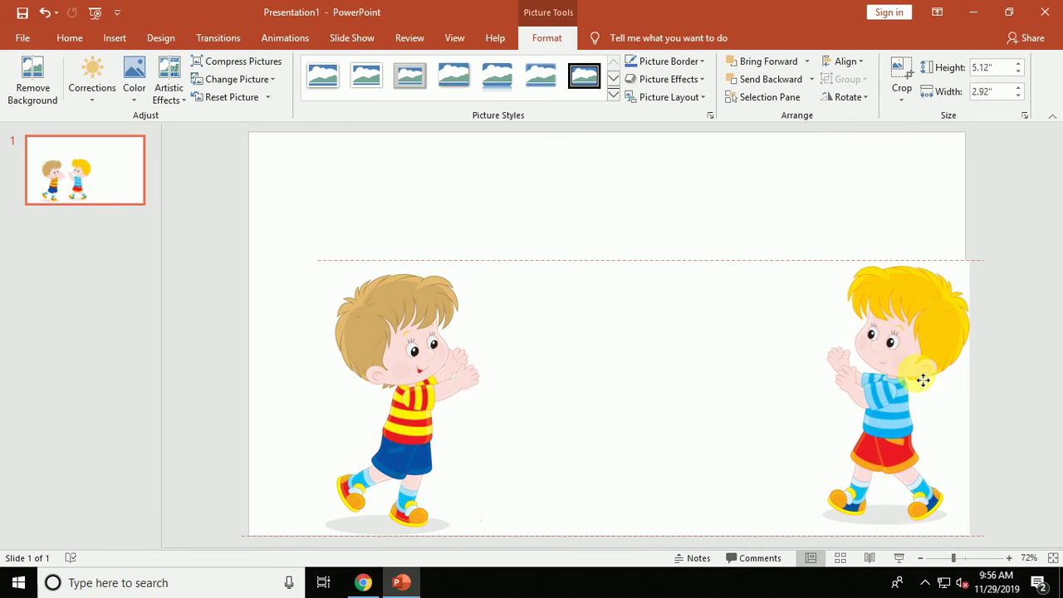
{"action": "left_click_drag", "start_coordinate": [925, 387], "coordinate": [920, 375]}
{"action": "left_click_drag", "start_coordinate": [432, 372], "coordinate": [381, 377]}
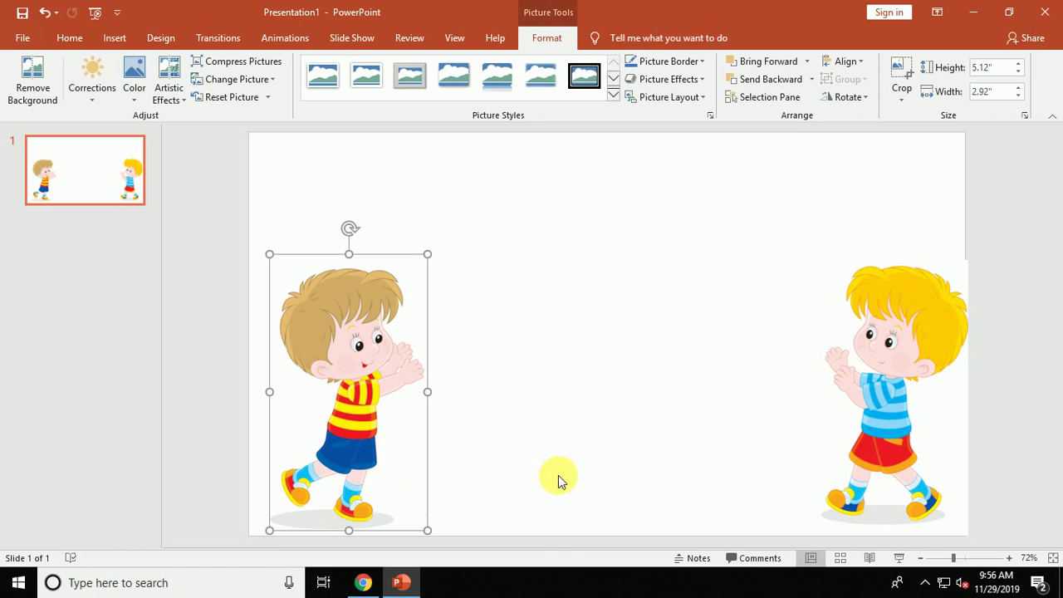
{"action": "mouse_move", "coordinate": [386, 435]}
{"action": "left_mouse_down"}
{"action": "mouse_move", "coordinate": [404, 434]}
{"action": "mouse_move", "coordinate": [391, 433]}
{"action": "left_mouse_up"}
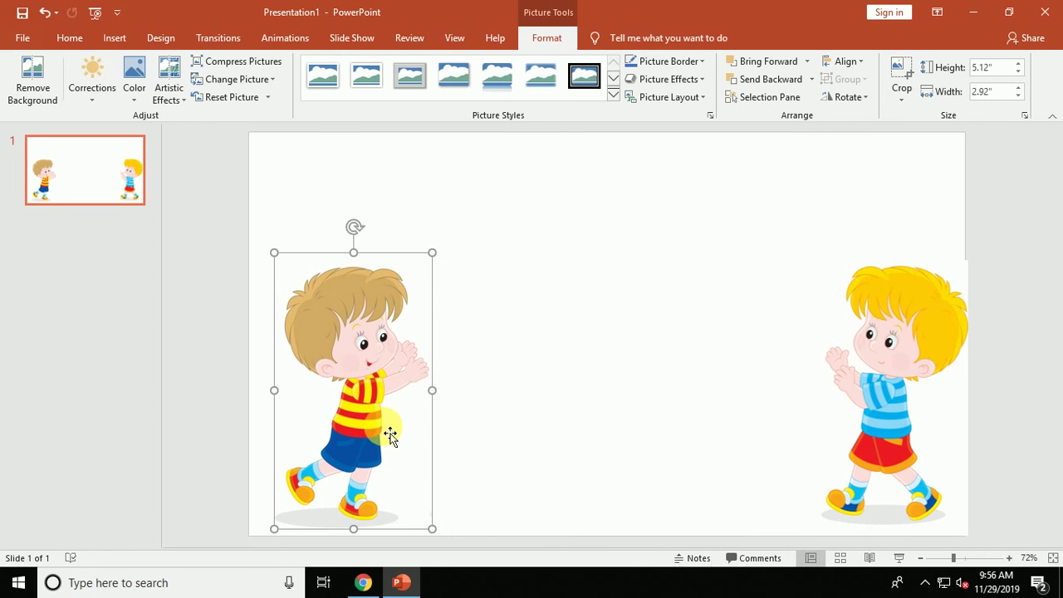
Search Google Images for 'ball png' filtered to Transparent colour.
{"action": "left_click", "coordinate": [372, 585]}
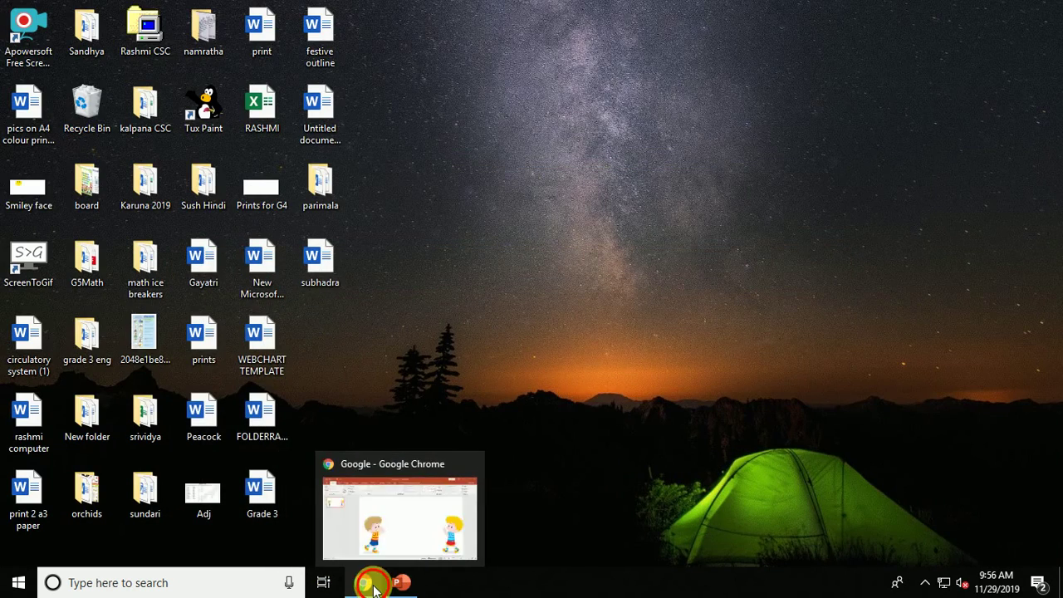
{"action": "left_click", "coordinate": [371, 585]}
{"action": "type", "text": "ba"}
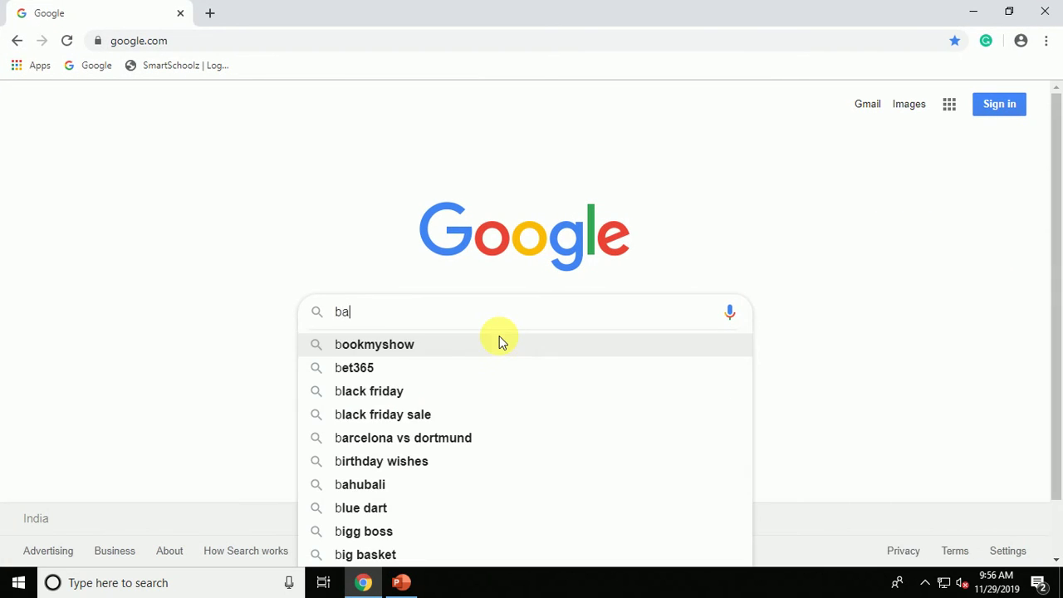
{"action": "type", "text": "ll pn"}
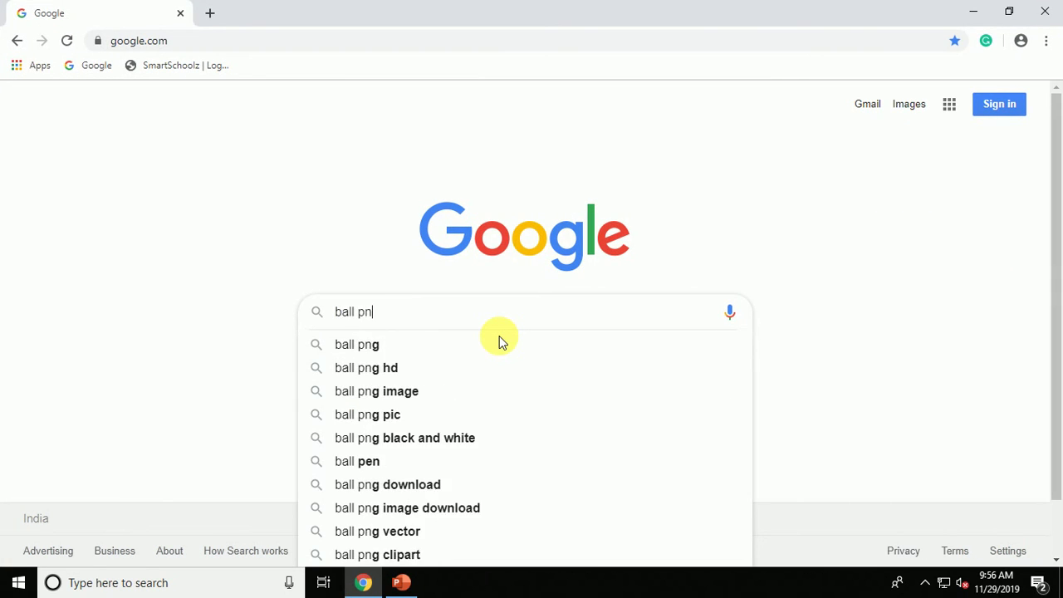
{"action": "type", "text": "g"}
{"action": "key", "text": "Return"}
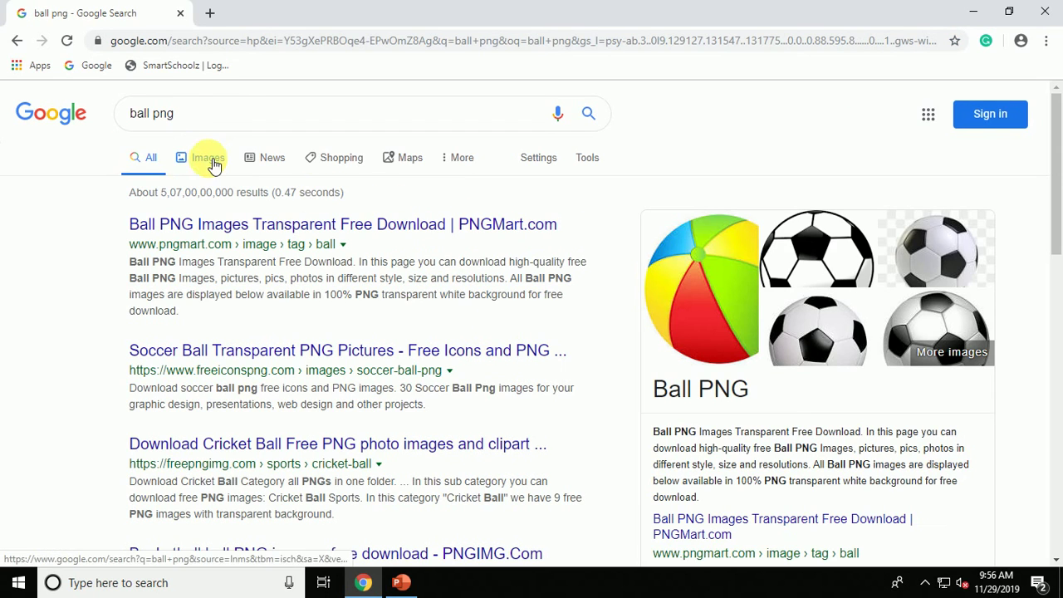
{"action": "left_click", "coordinate": [208, 160]}
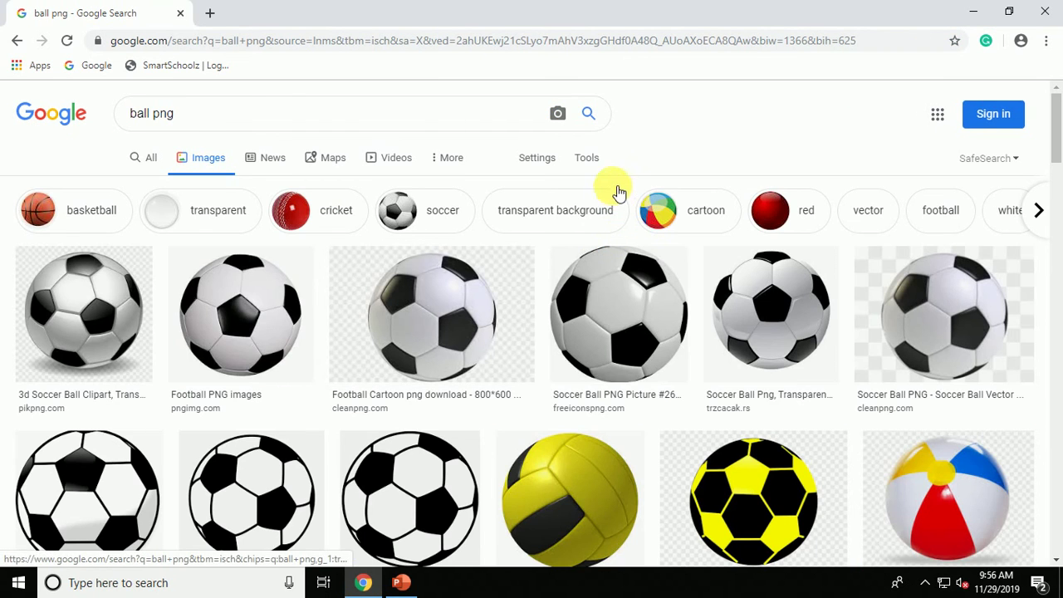
{"action": "left_click", "coordinate": [586, 157]}
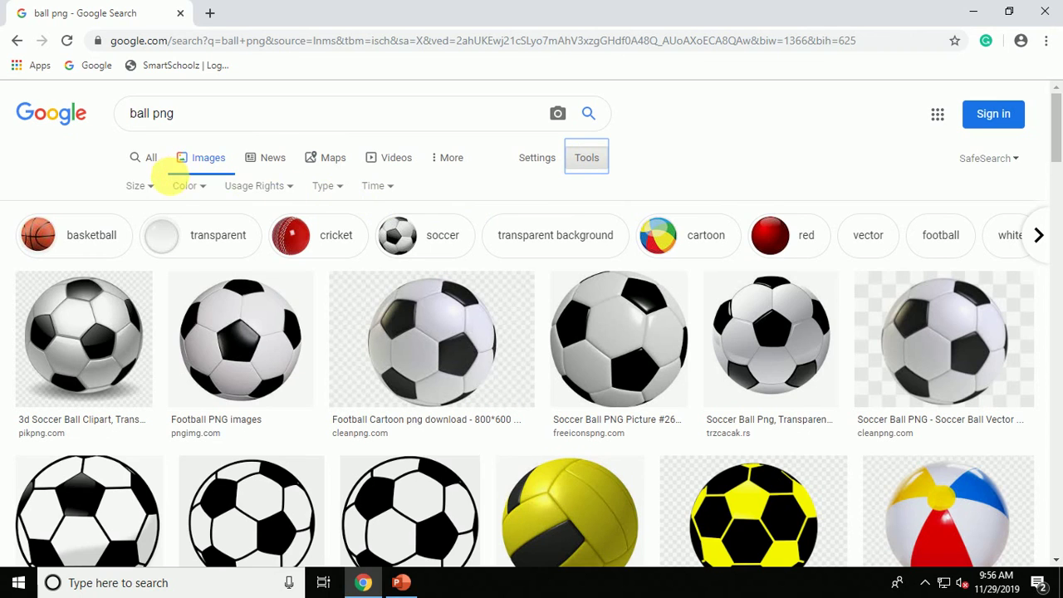
{"action": "left_click", "coordinate": [183, 186]}
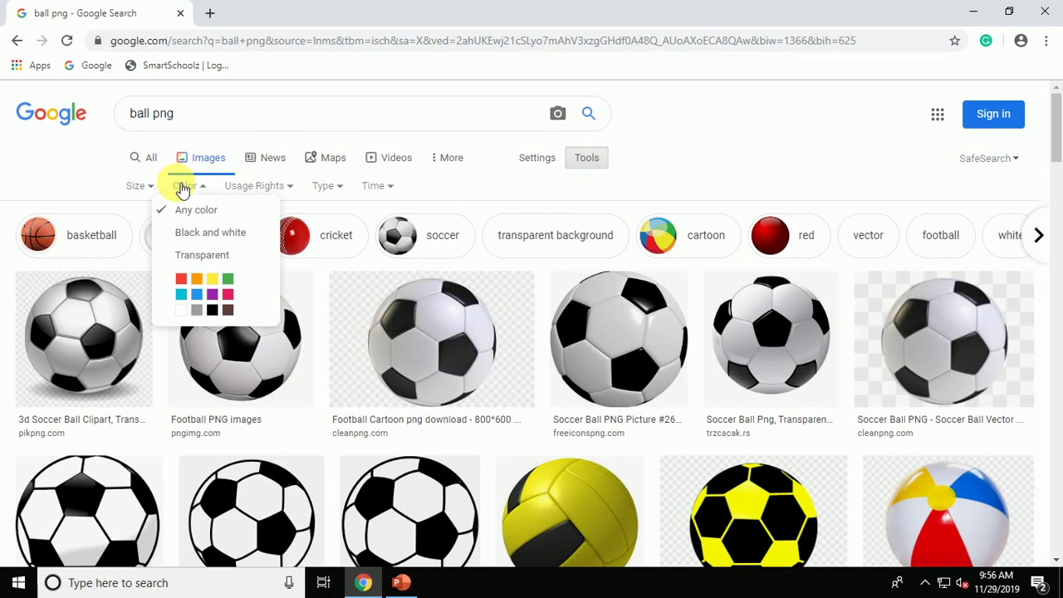
{"action": "left_click", "coordinate": [225, 256]}
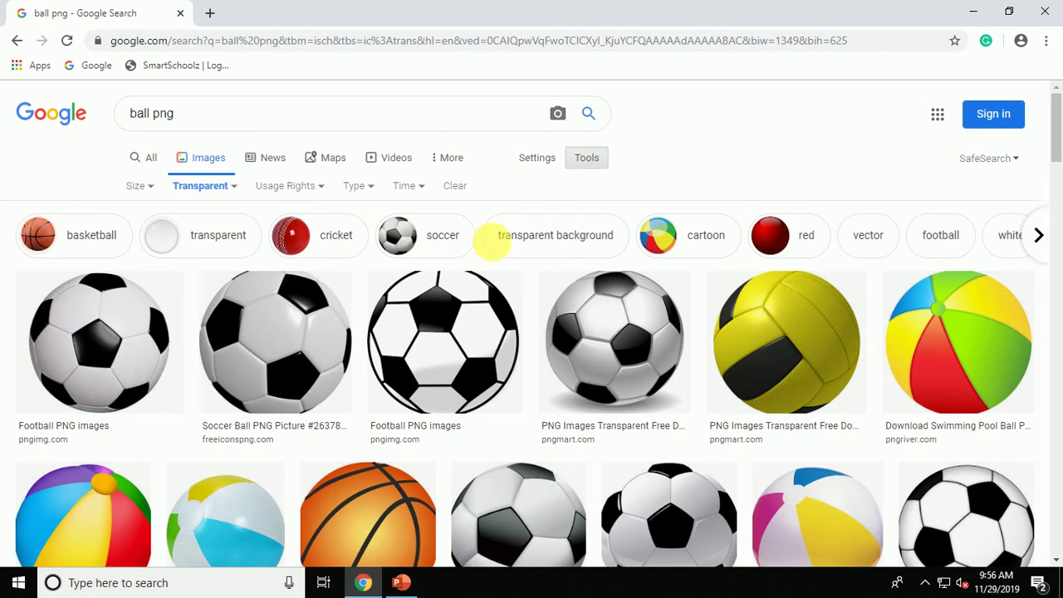
Open the beach ball result and copy the image.
{"action": "scroll", "coordinate": [670, 255], "scroll_direction": "down", "scroll_amount": 2}
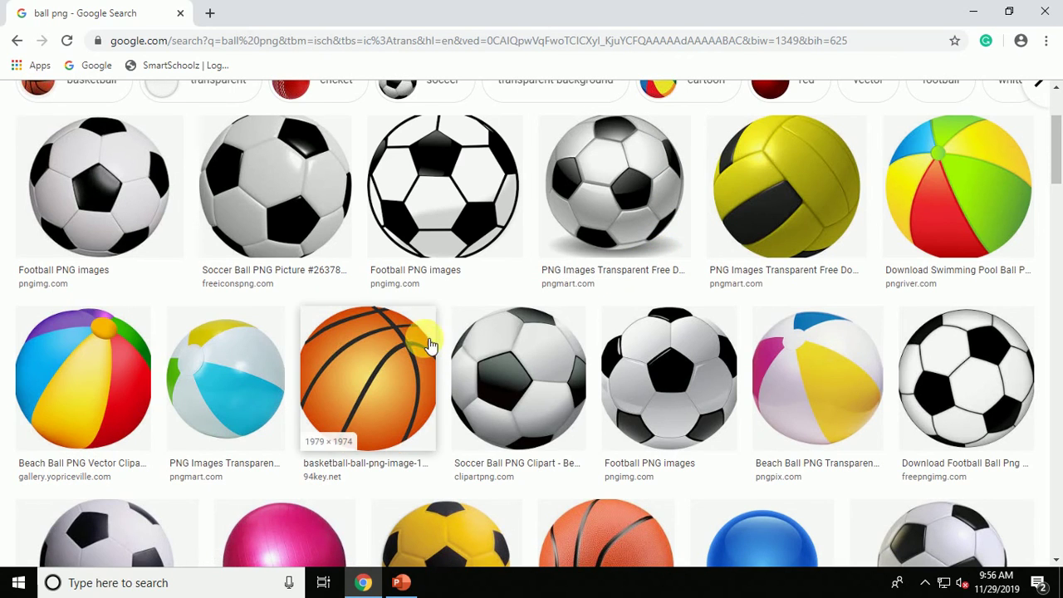
{"action": "left_click", "coordinate": [109, 352]}
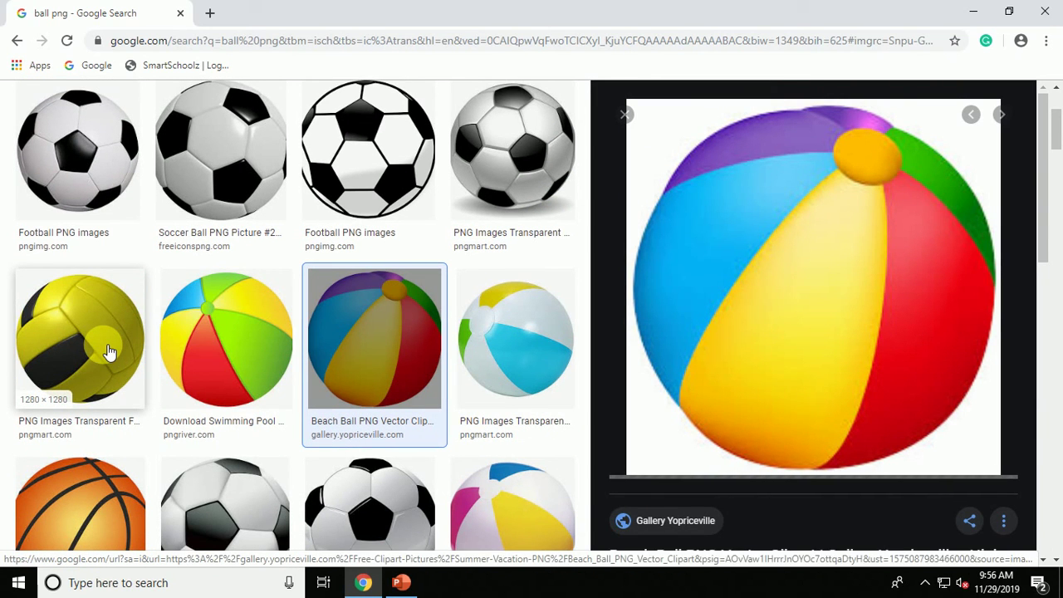
{"action": "right_click", "coordinate": [712, 246]}
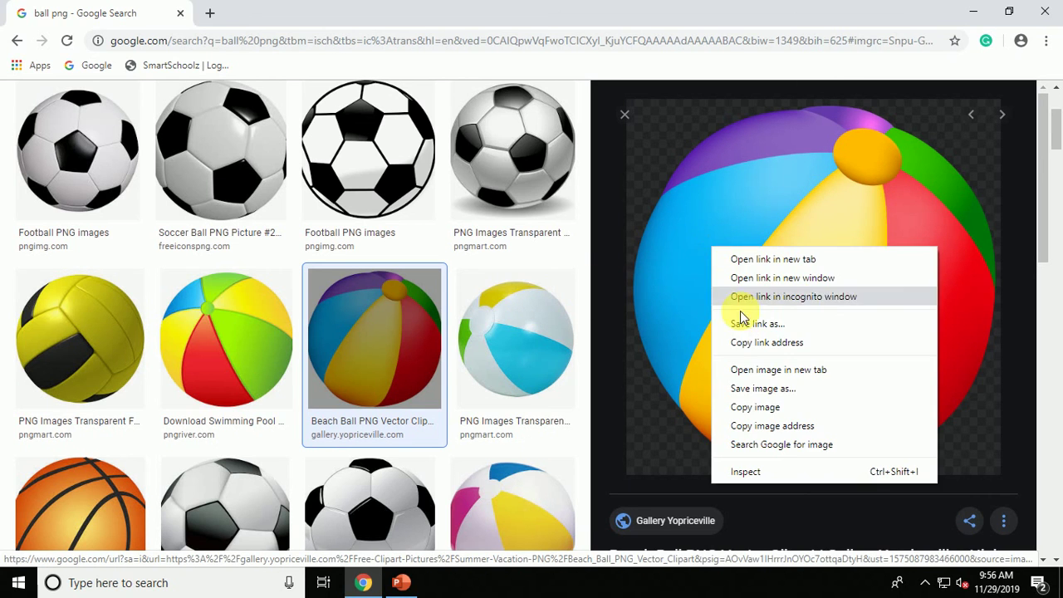
{"action": "left_click", "coordinate": [755, 407]}
Paste the copied beach ball picture onto the slide.
{"action": "left_click", "coordinate": [401, 583]}
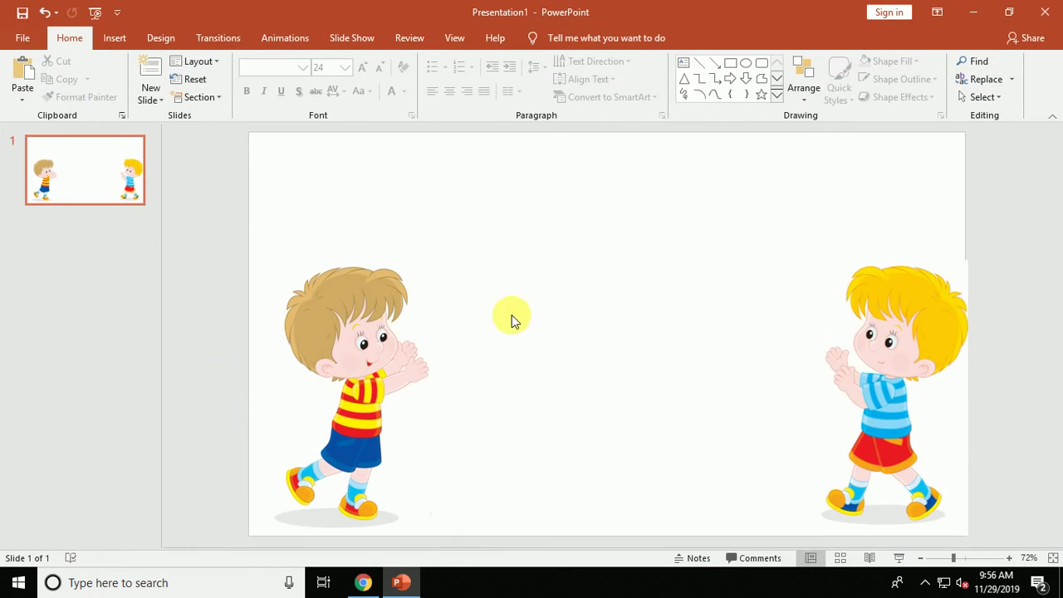
{"action": "right_click", "coordinate": [530, 254]}
{"action": "left_click", "coordinate": [580, 283]}
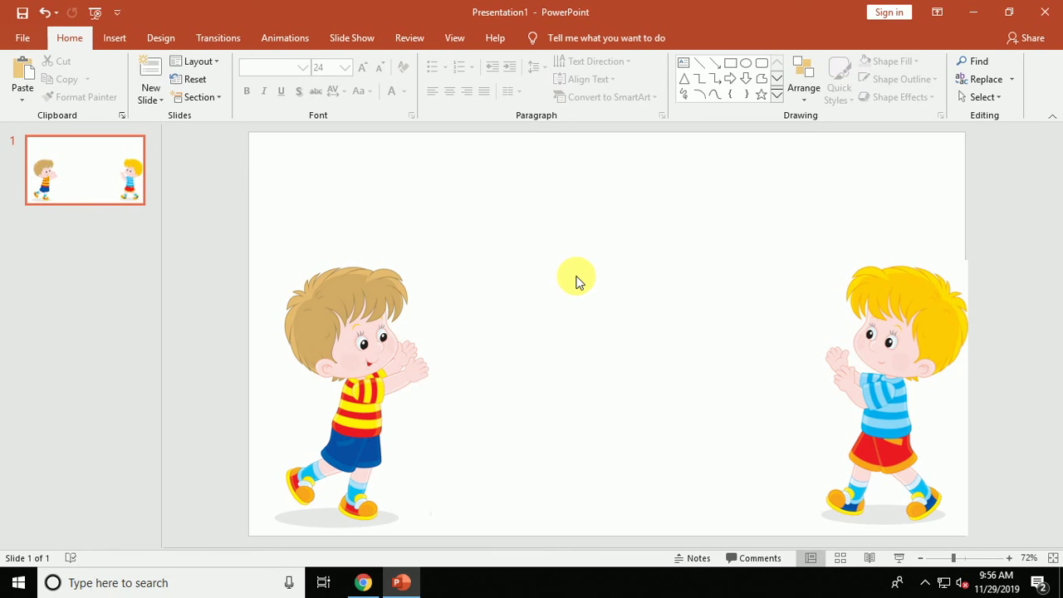
{"action": "right_click", "coordinate": [579, 246]}
{"action": "left_click", "coordinate": [631, 271]}
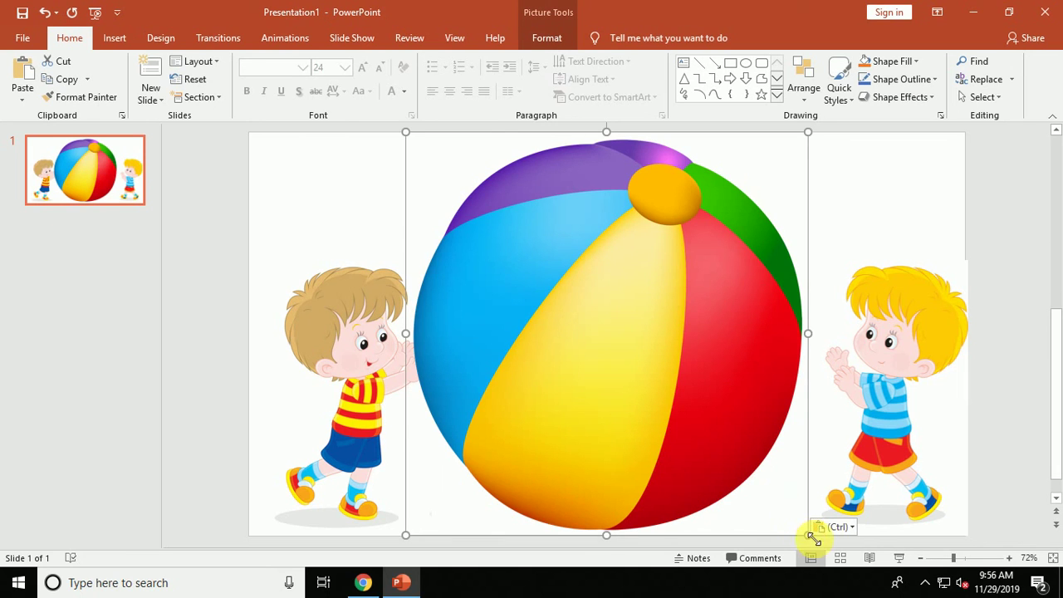
Shrink the beach ball to a small size beside the brown-haired boy's raised hands.
{"action": "mouse_move", "coordinate": [813, 539]}
{"action": "left_mouse_down"}
{"action": "mouse_move", "coordinate": [519, 224]}
{"action": "mouse_move", "coordinate": [532, 338]}
{"action": "mouse_move", "coordinate": [518, 334]}
{"action": "left_mouse_up"}
{"action": "left_click_drag", "start_coordinate": [535, 384], "coordinate": [485, 324]}
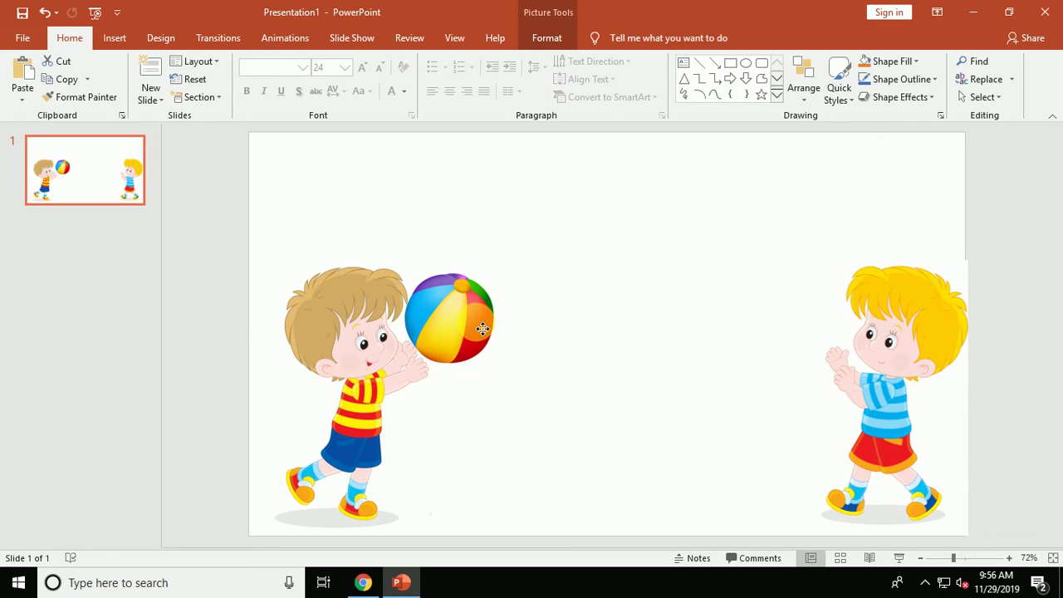
{"action": "left_click", "coordinate": [525, 402]}
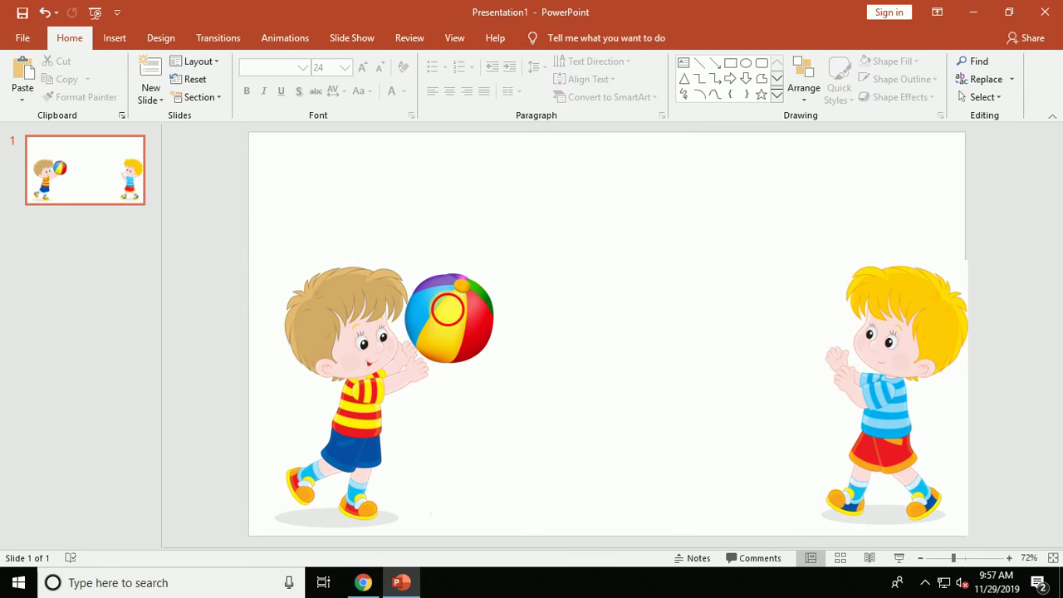
{"action": "left_click", "coordinate": [447, 309]}
Apply the Arc Up motion path from Add Motion Path to the beach ball.
{"action": "left_click", "coordinate": [312, 38]}
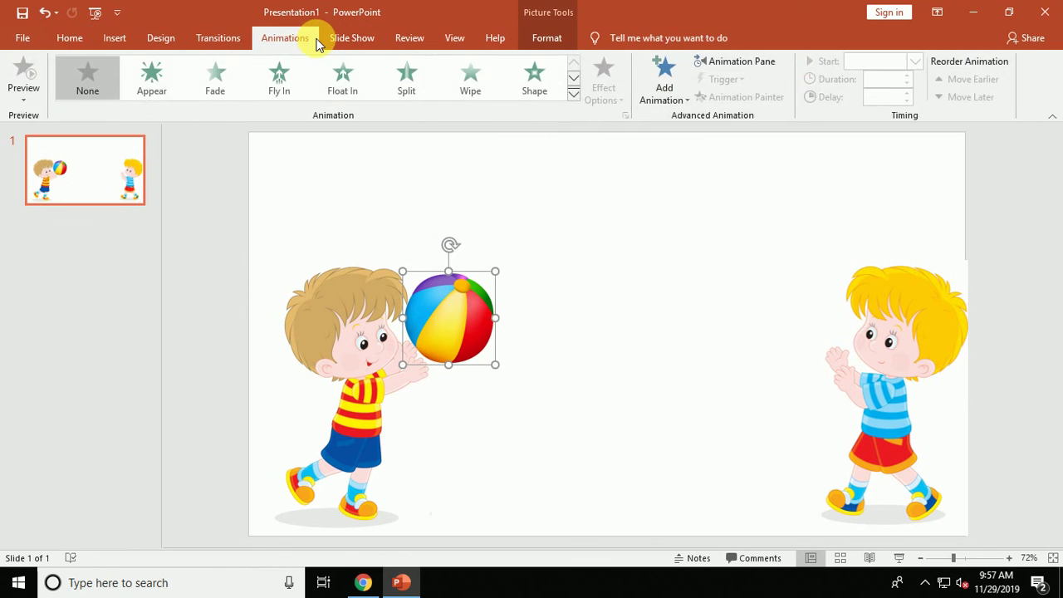
{"action": "left_click", "coordinate": [713, 62]}
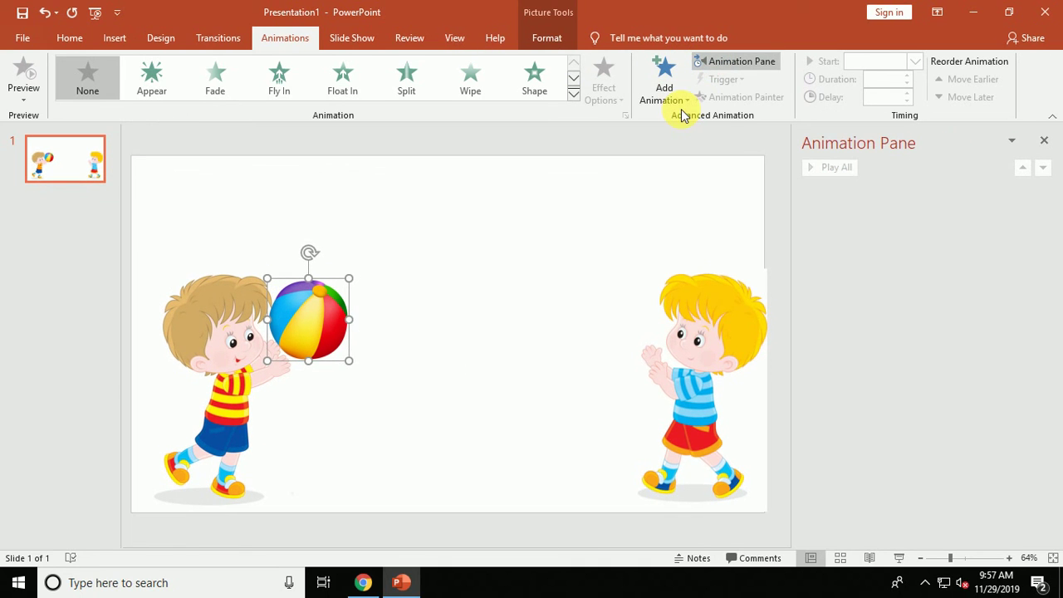
{"action": "left_click", "coordinate": [671, 100]}
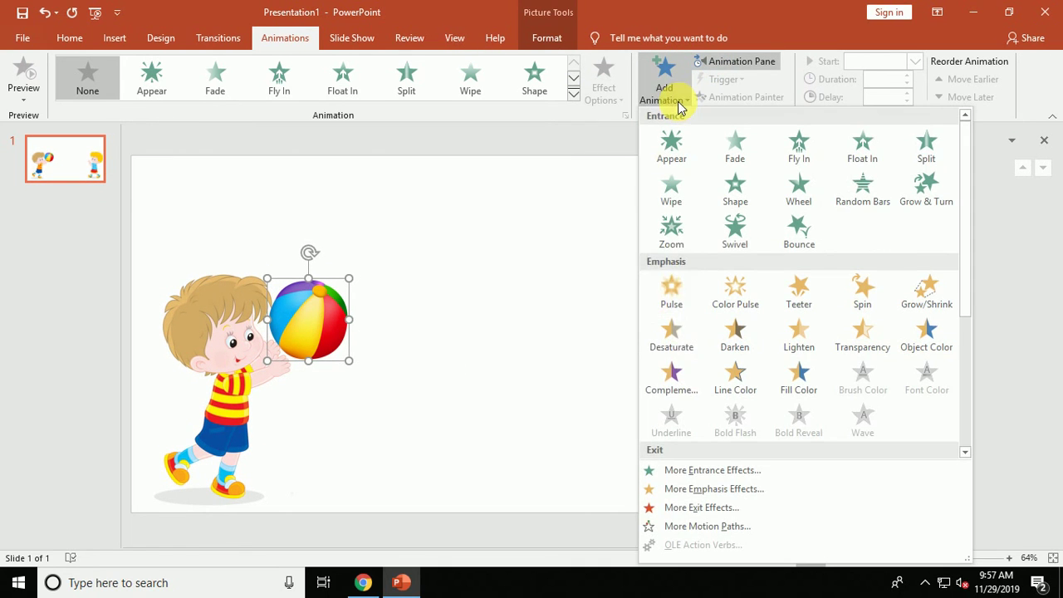
{"action": "left_click", "coordinate": [739, 528]}
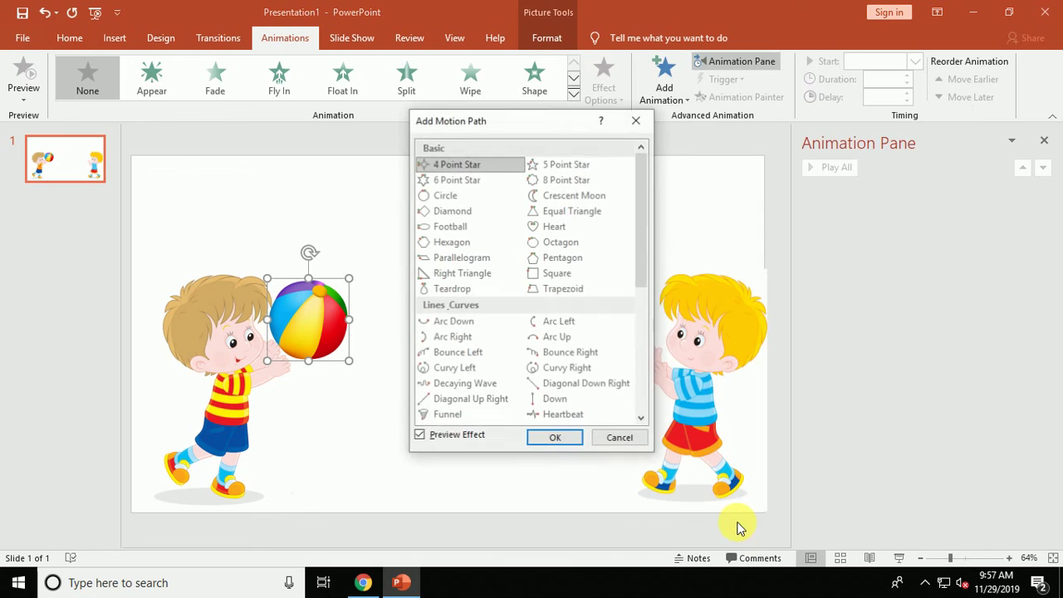
{"action": "left_click", "coordinate": [546, 337]}
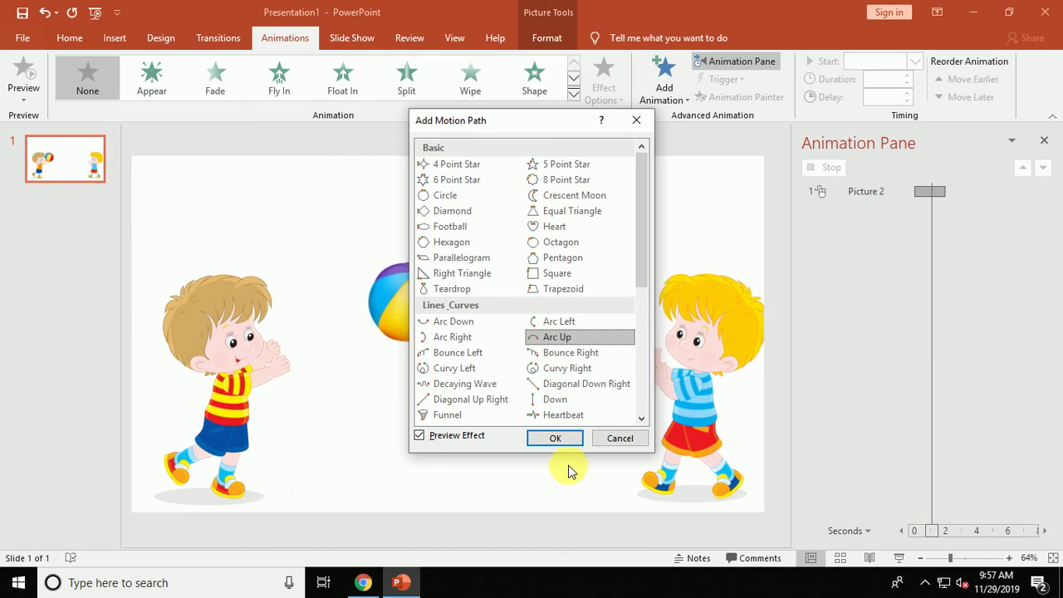
{"action": "left_click", "coordinate": [549, 441]}
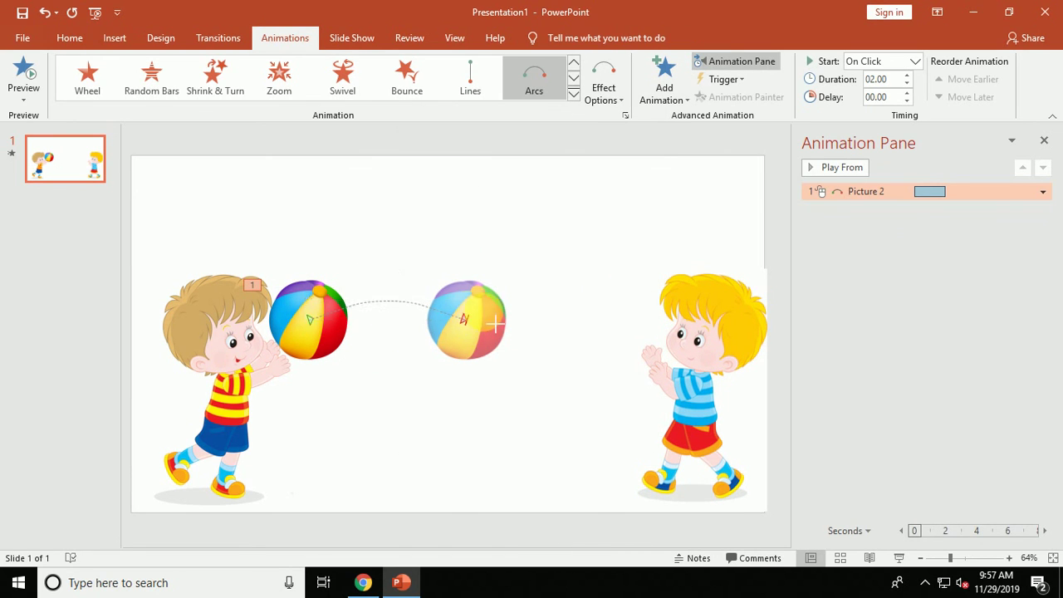
Stretch and reshape the ball's arc path so it ends at the blond boy.
{"action": "left_click_drag", "start_coordinate": [495, 324], "coordinate": [617, 344]}
{"action": "left_click_drag", "start_coordinate": [463, 324], "coordinate": [462, 334]}
{"action": "left_click", "coordinate": [453, 382]}
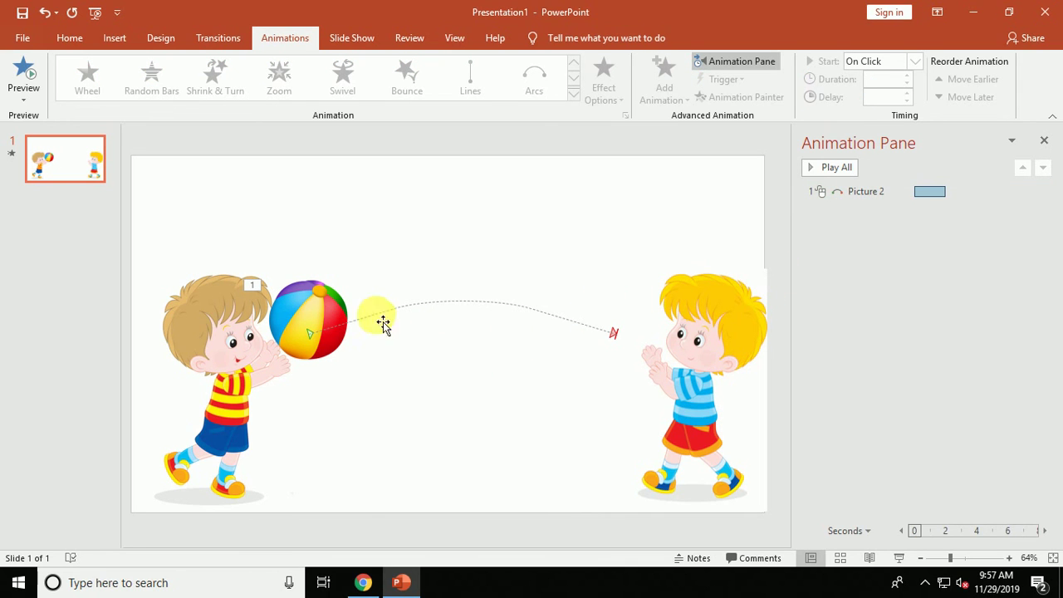
{"action": "left_click", "coordinate": [348, 317]}
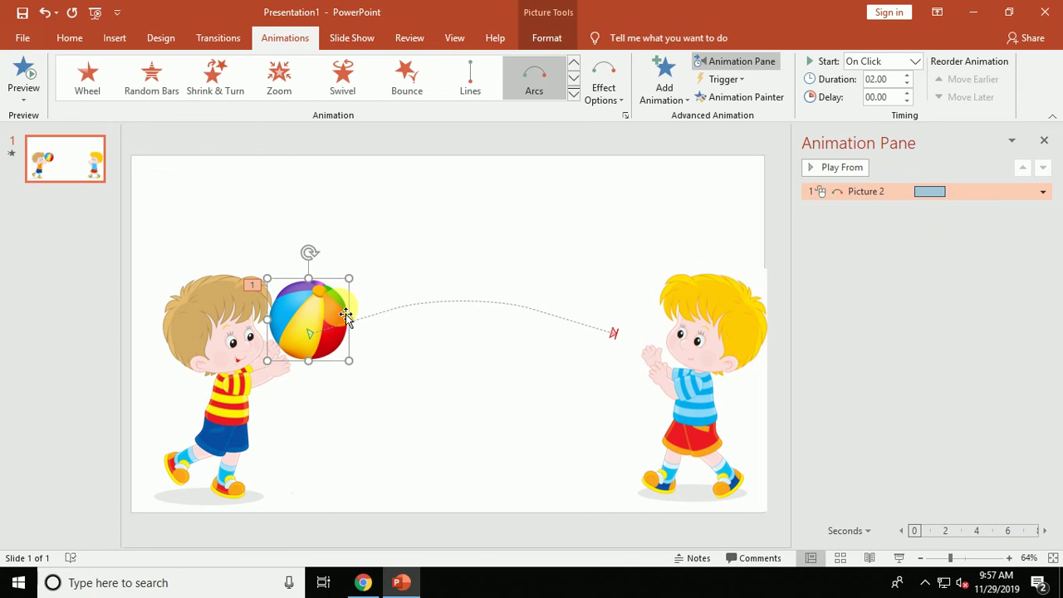
Set the ball's animation to start After Previous and open its Effect Options.
{"action": "left_click", "coordinate": [1043, 192]}
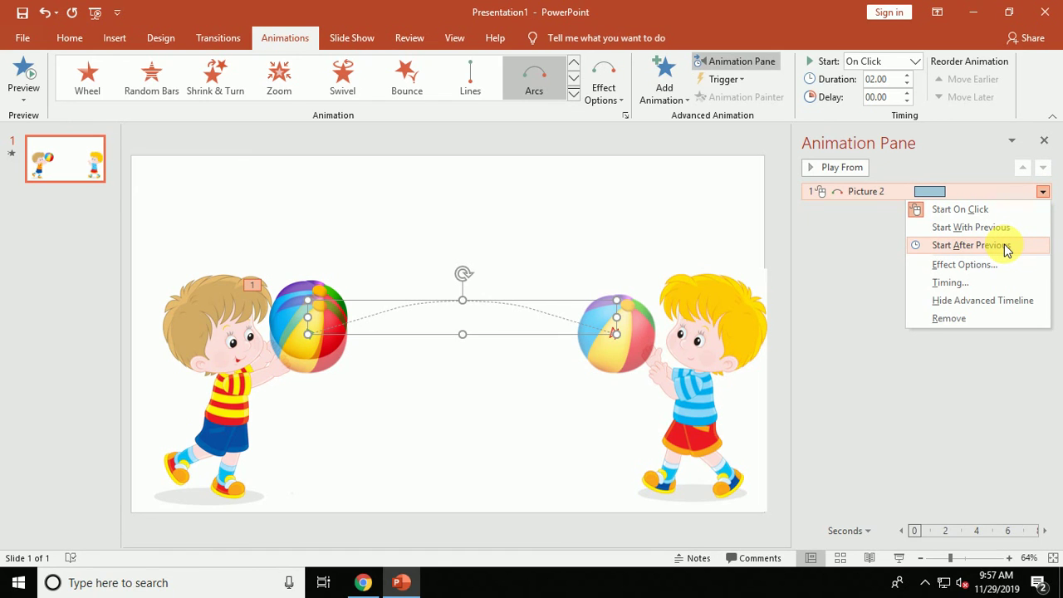
{"action": "left_click", "coordinate": [1006, 247]}
{"action": "left_click", "coordinate": [1042, 192]}
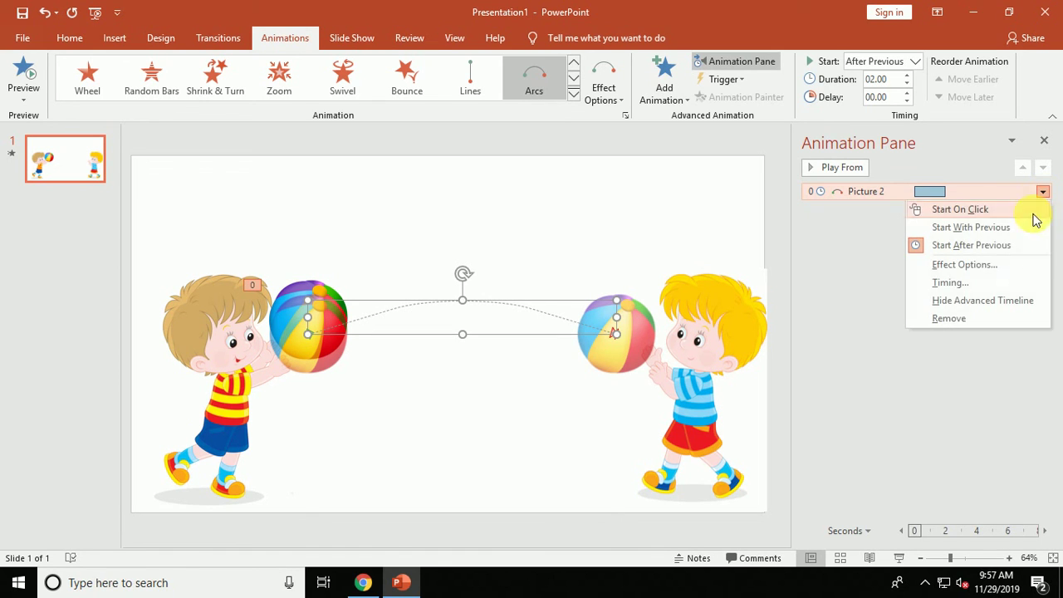
{"action": "left_click", "coordinate": [961, 264]}
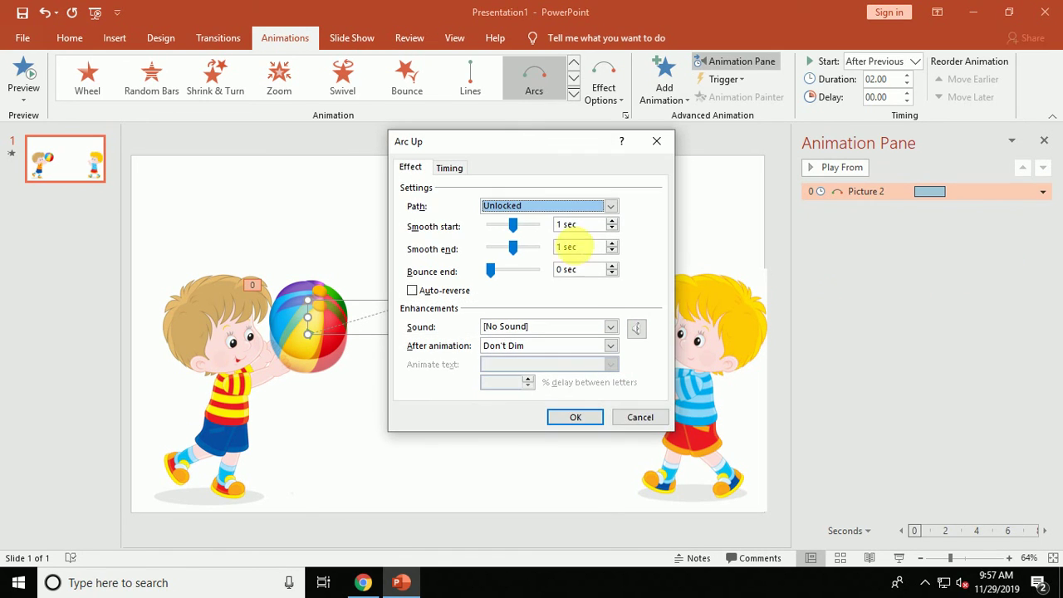
Set smooth start/end to 0 sec, turn on Auto-reverse, and repeat Until Next Click.
{"action": "left_click_drag", "start_coordinate": [517, 251], "coordinate": [510, 254]}
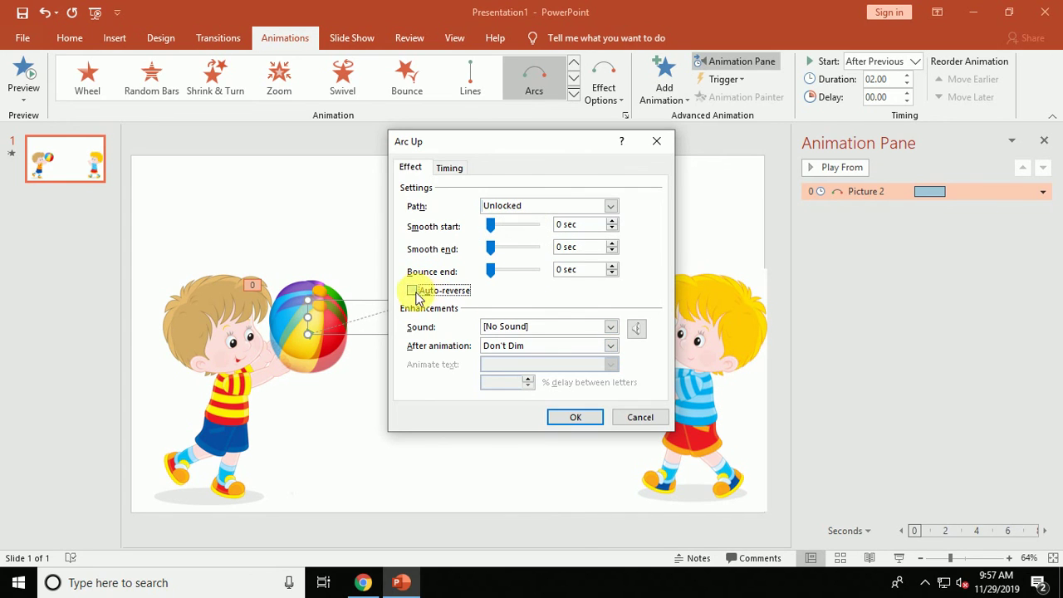
{"action": "left_click", "coordinate": [413, 290]}
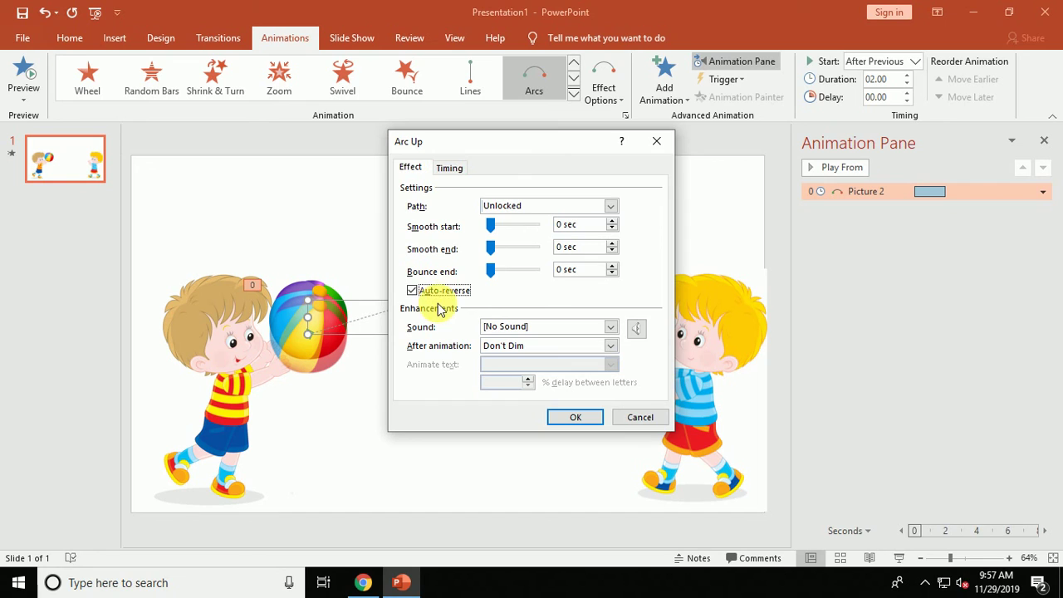
{"action": "left_click", "coordinate": [454, 167]}
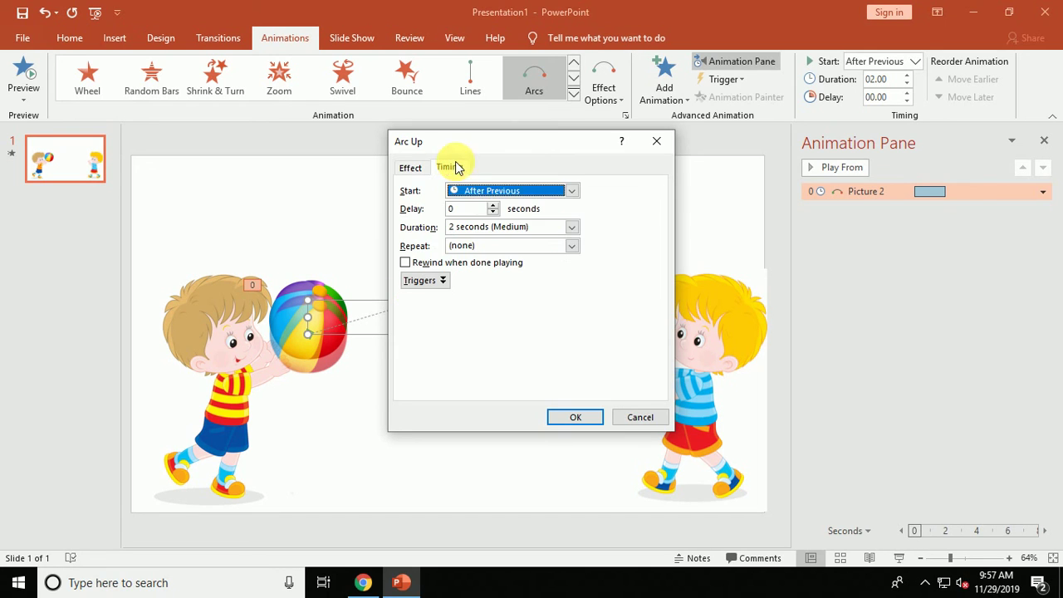
{"action": "left_click", "coordinate": [572, 245]}
{"action": "left_click", "coordinate": [553, 321]}
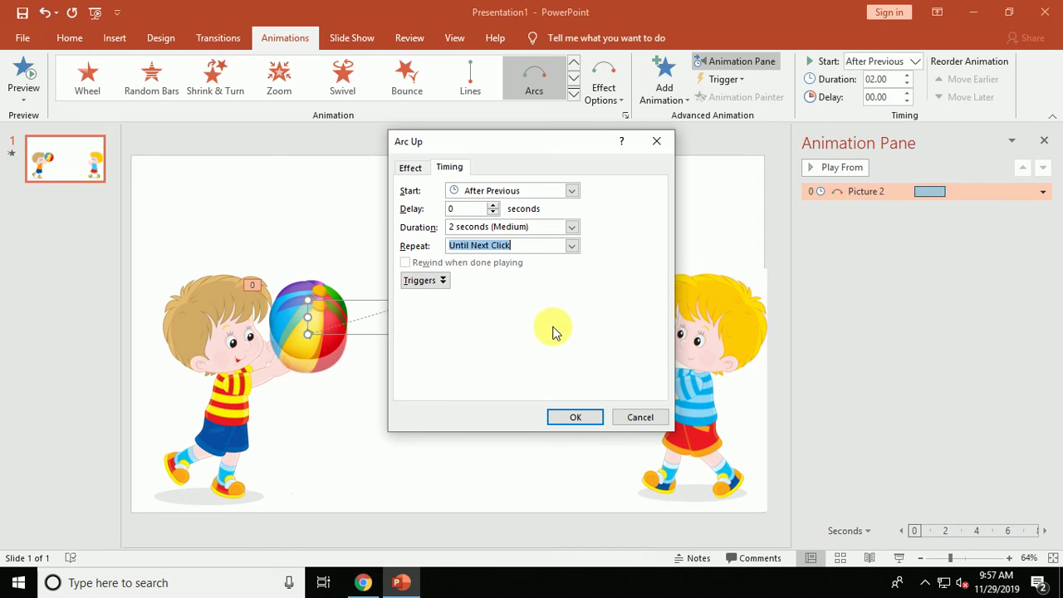
{"action": "left_click", "coordinate": [574, 418]}
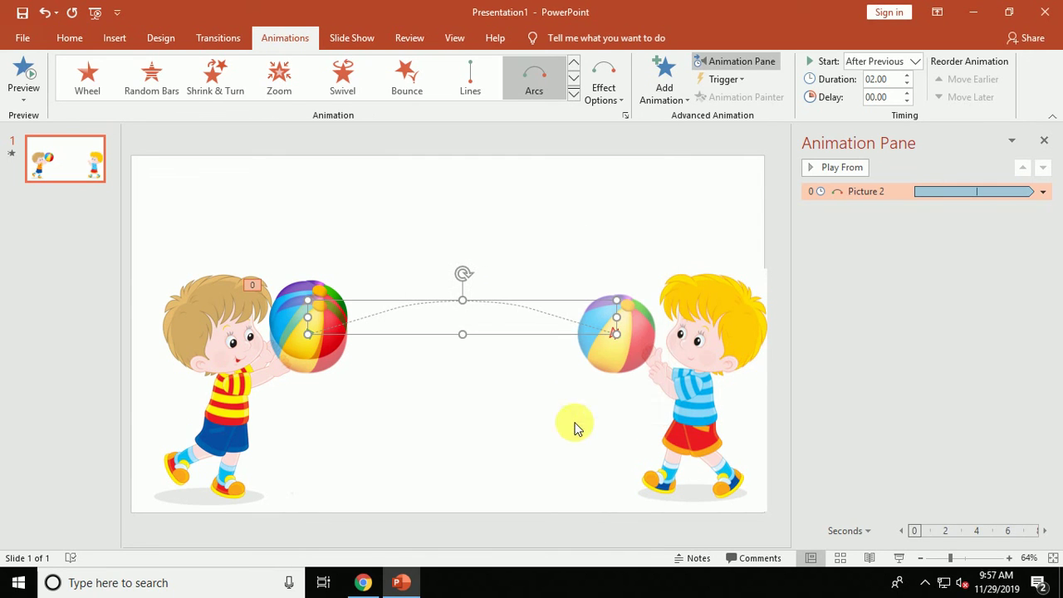
{"action": "left_click", "coordinate": [840, 172]}
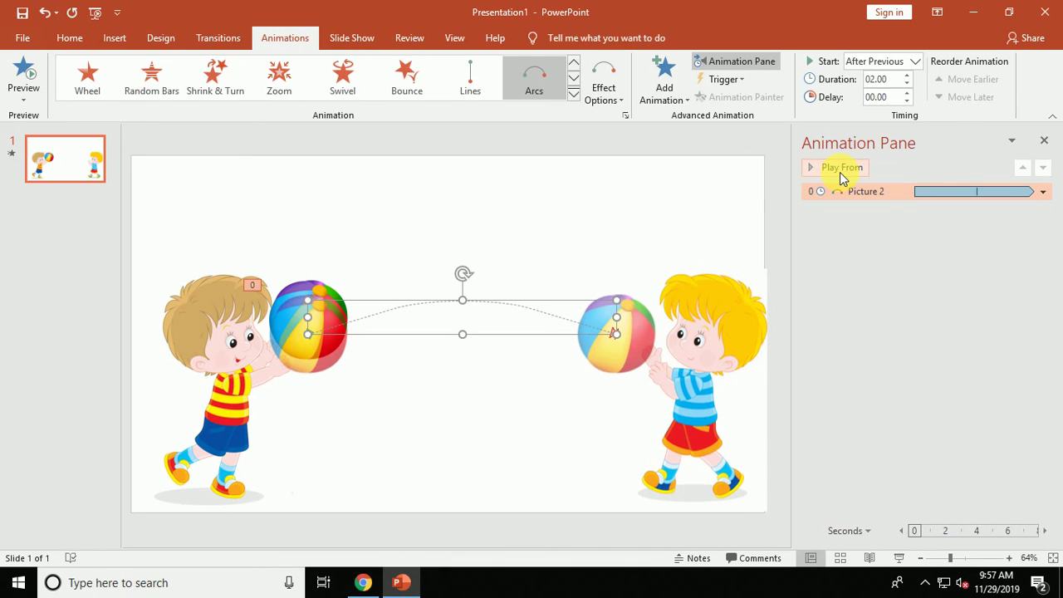
{"action": "left_click", "coordinate": [839, 172]}
{"action": "left_click", "coordinate": [864, 334]}
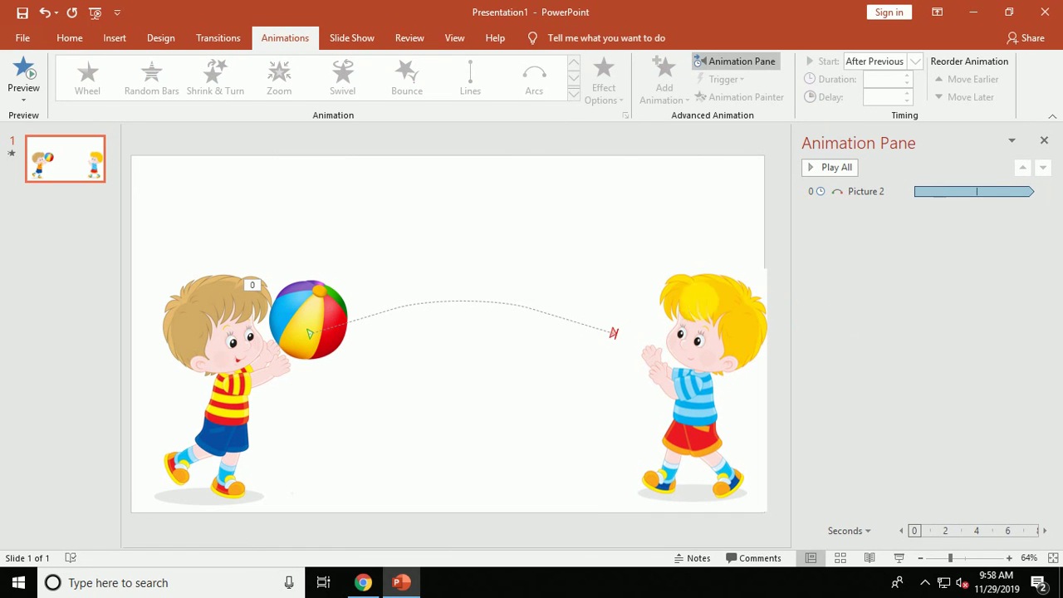
{"action": "left_click", "coordinate": [363, 35]}
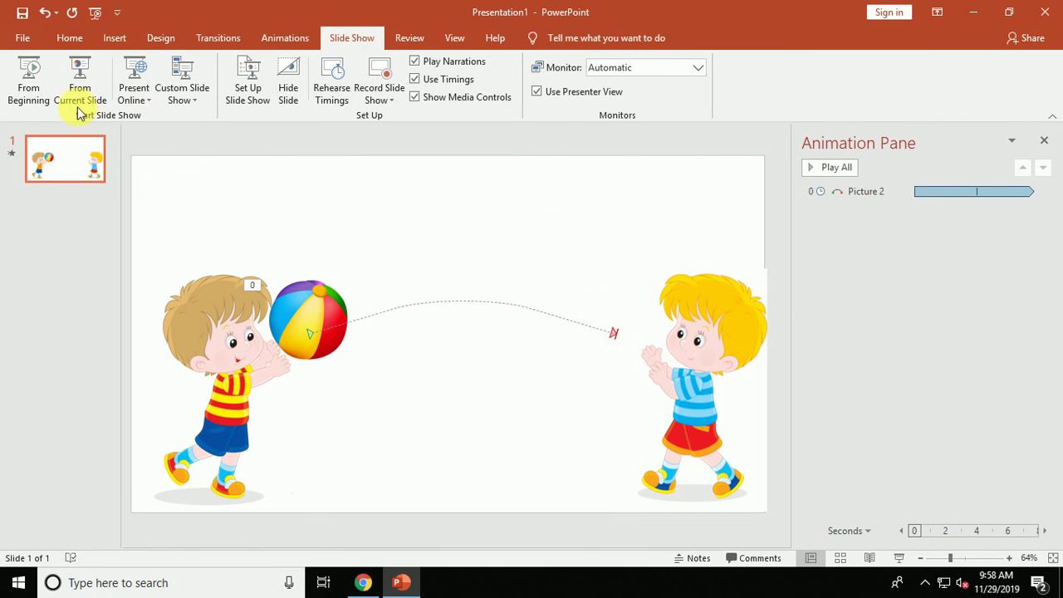
{"action": "left_click", "coordinate": [28, 79]}
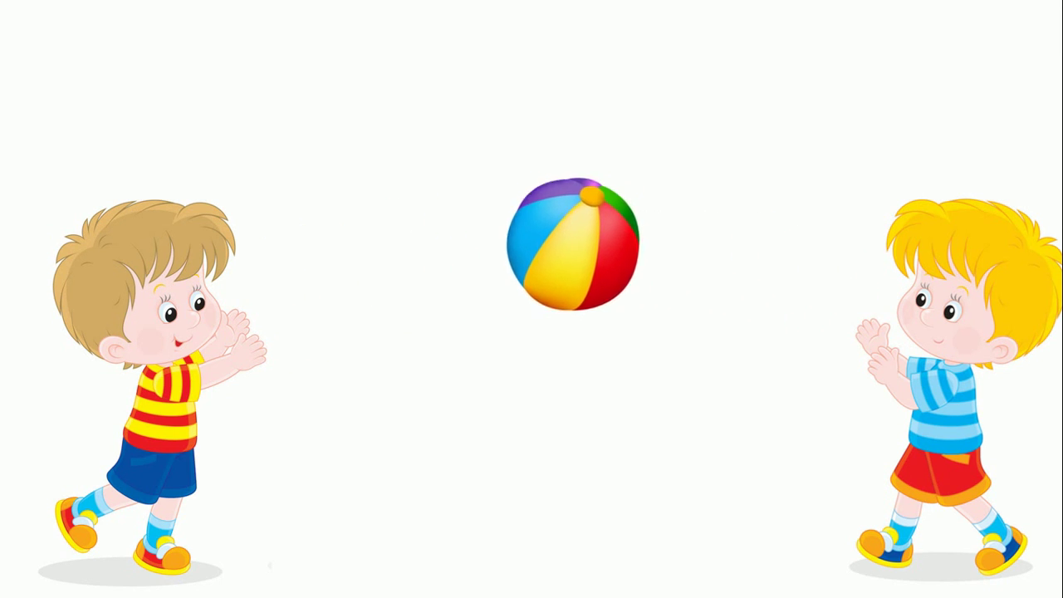
{"action": "key", "text": "Escape"}
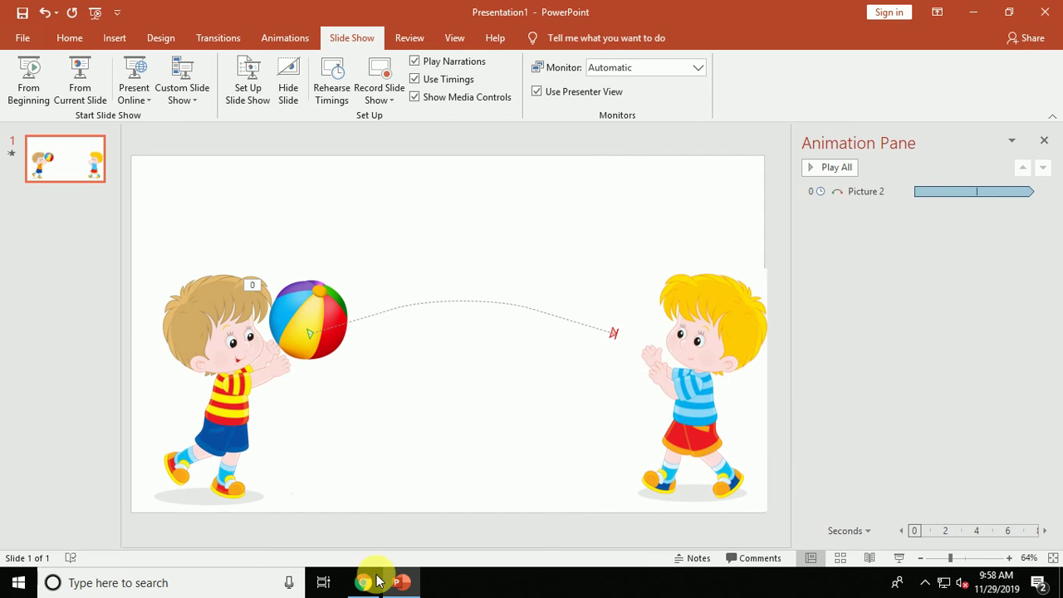
Replace the browser search with 'playground png' and run it.
{"action": "left_click", "coordinate": [375, 584]}
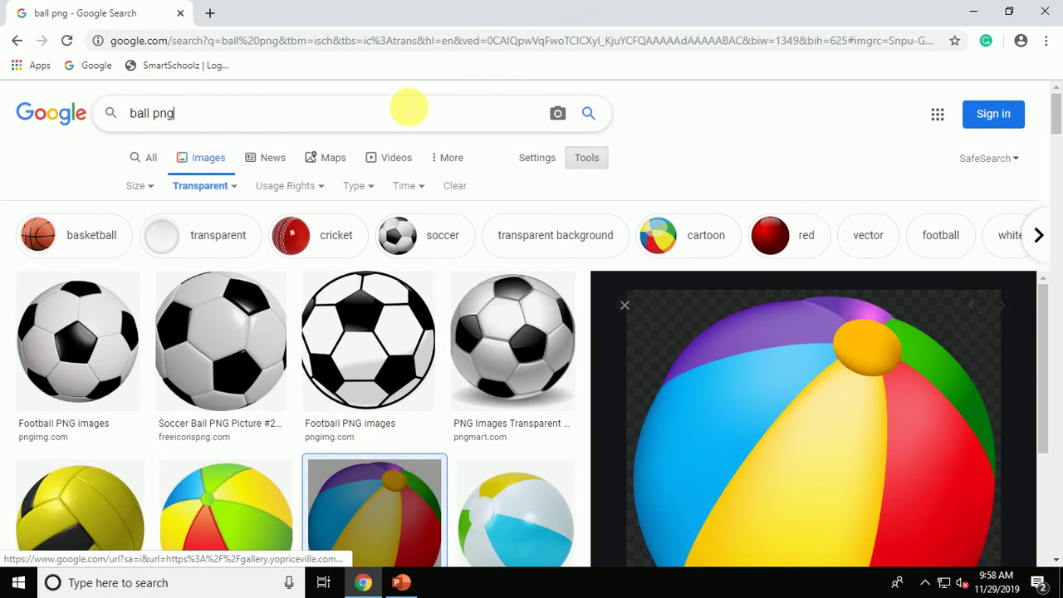
{"action": "triple_click", "coordinate": [408, 108]}
{"action": "type", "text": "pl"}
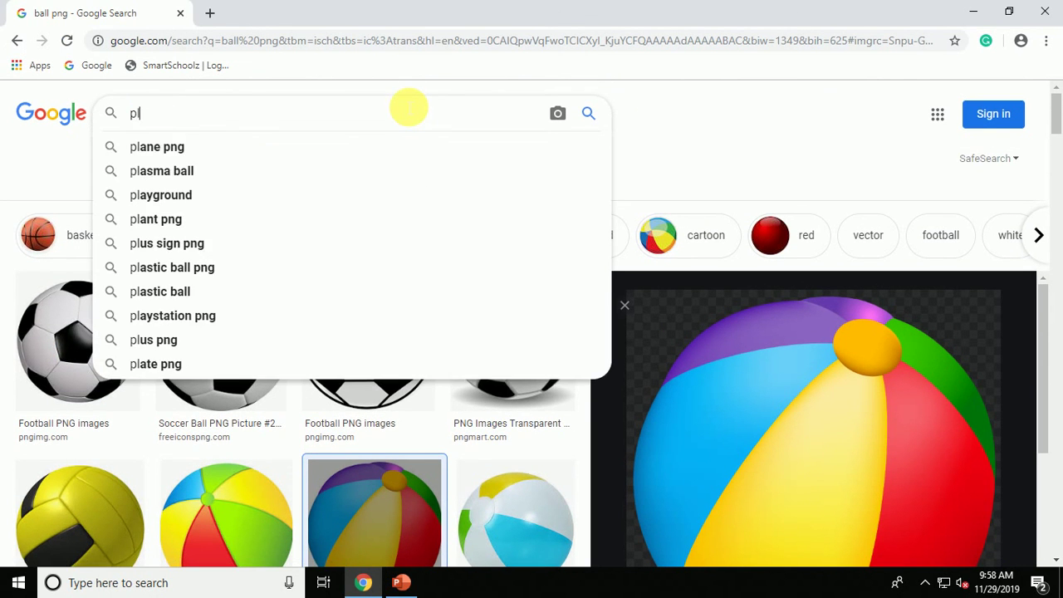
{"action": "type", "text": "aygr"}
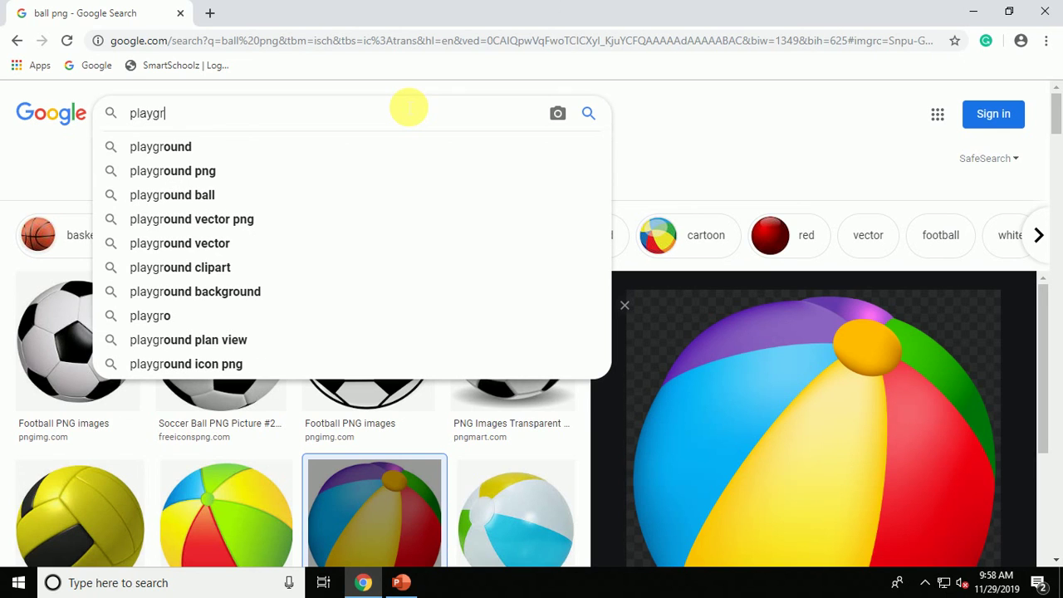
{"action": "type", "text": "oun"}
{"action": "key", "text": "BackSpace"}
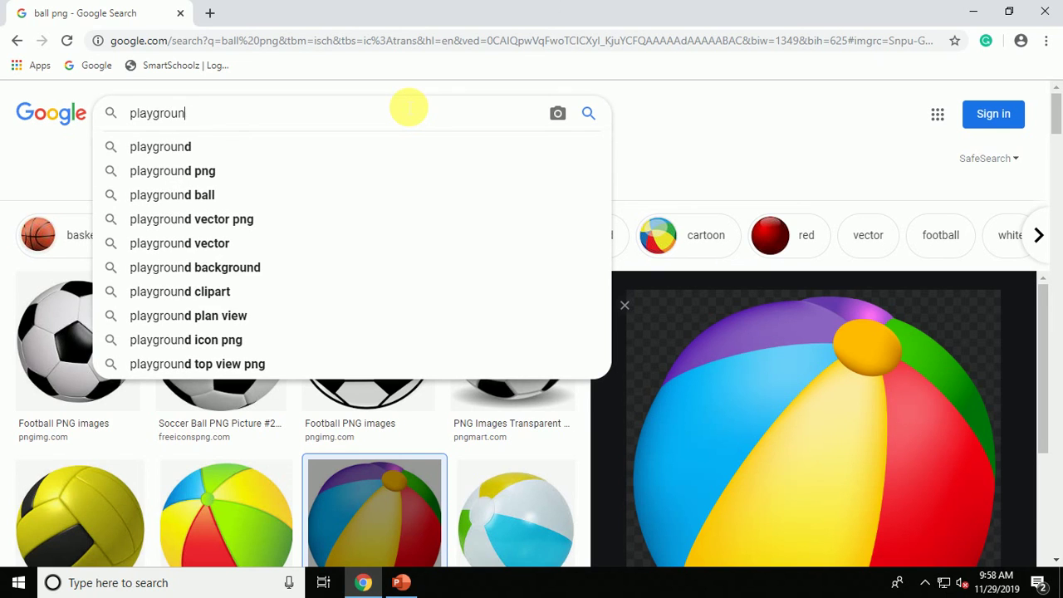
{"action": "type", "text": "d png"}
{"action": "key", "text": "Return"}
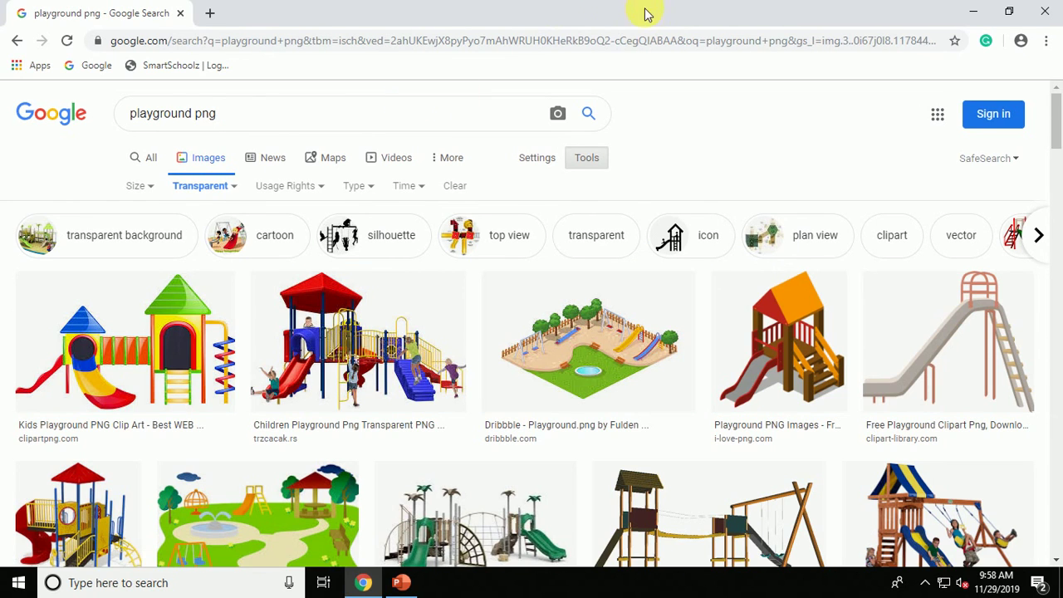
Open the Park Play Slide cartoon image, copy it, and return to PowerPoint.
{"action": "scroll", "coordinate": [636, 112], "scroll_direction": "down", "scroll_amount": 1}
{"action": "scroll", "coordinate": [635, 112], "scroll_direction": "down", "scroll_amount": 1}
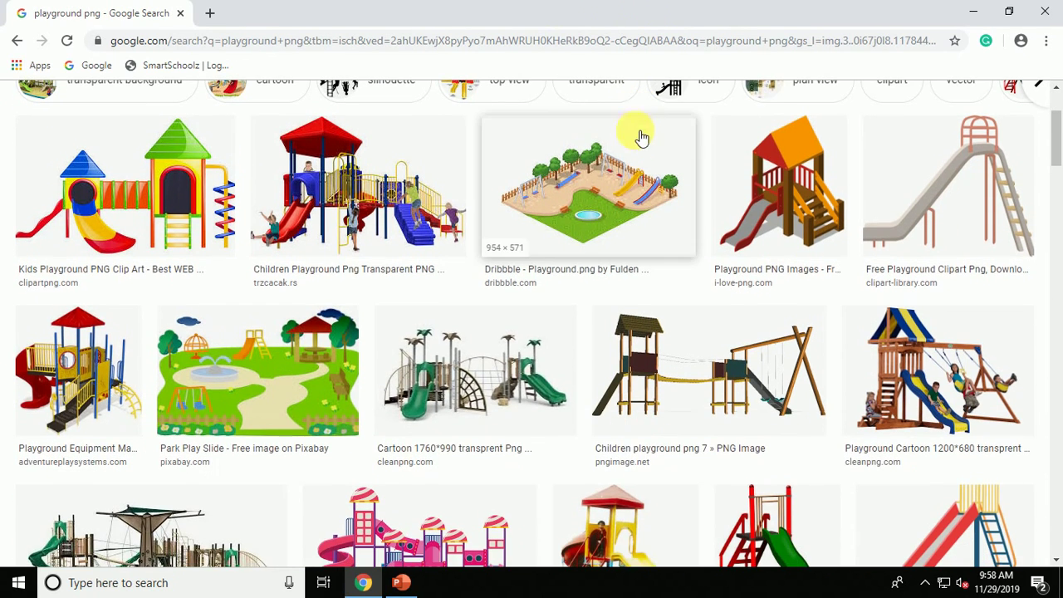
{"action": "left_click", "coordinate": [318, 375]}
{"action": "scroll", "coordinate": [376, 251], "scroll_direction": "up", "scroll_amount": 3}
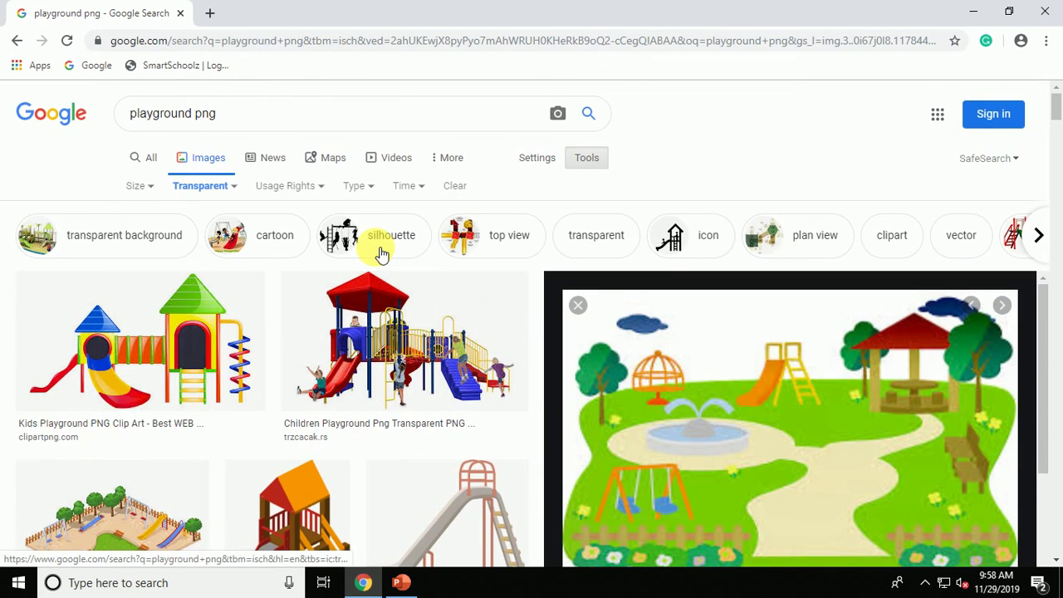
{"action": "scroll", "coordinate": [555, 264], "scroll_direction": "down", "scroll_amount": 2}
{"action": "right_click", "coordinate": [702, 253]}
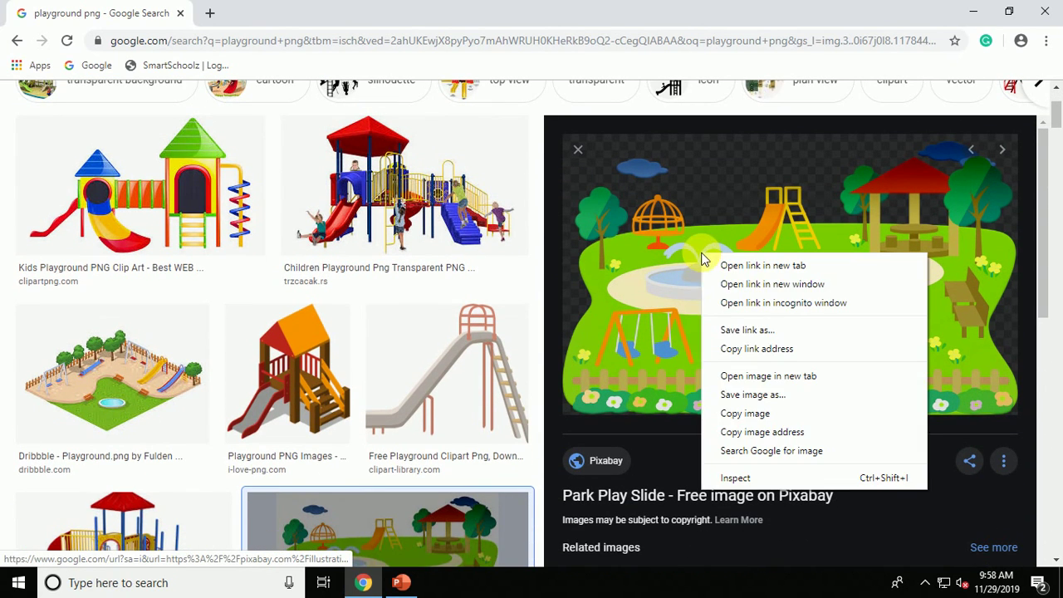
{"action": "left_click", "coordinate": [734, 414]}
{"action": "left_click", "coordinate": [402, 582]}
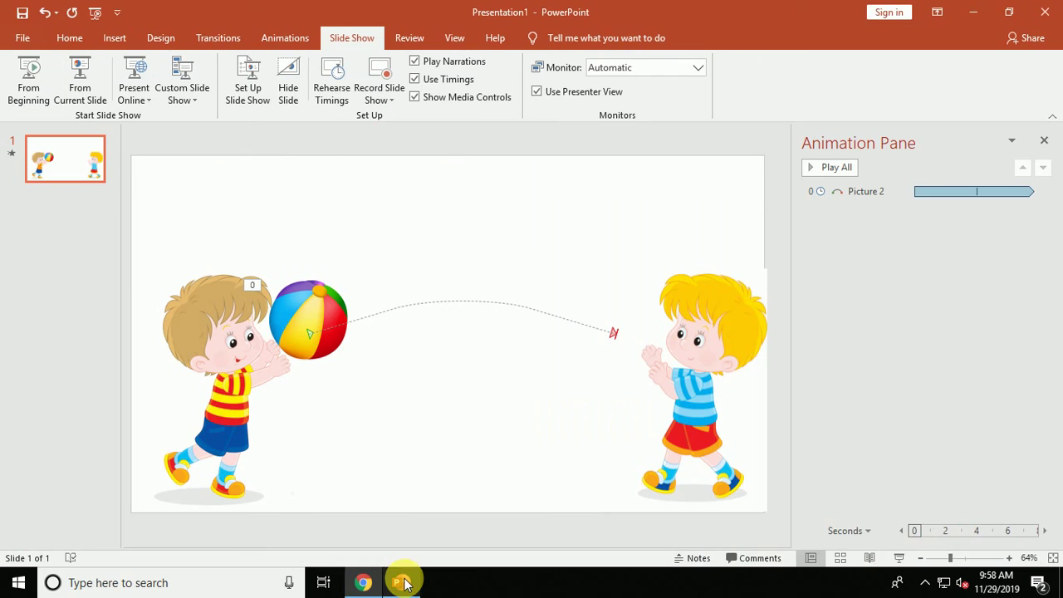
Paste the park picture onto the slide and resize it toward the top-left.
{"action": "right_click", "coordinate": [415, 205]}
{"action": "left_click", "coordinate": [470, 235]}
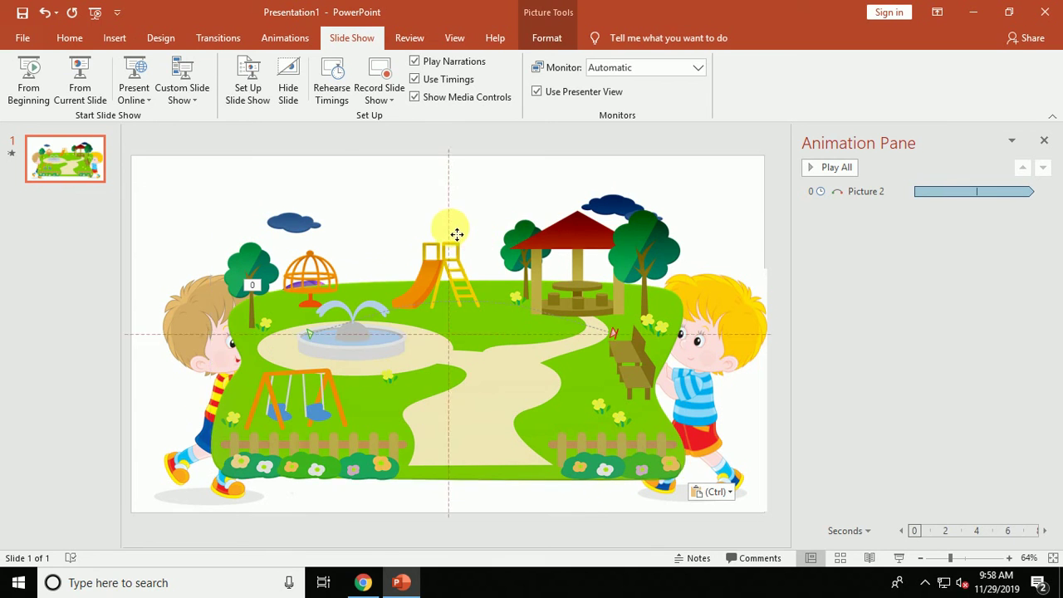
{"action": "left_click_drag", "start_coordinate": [451, 230], "coordinate": [404, 223]}
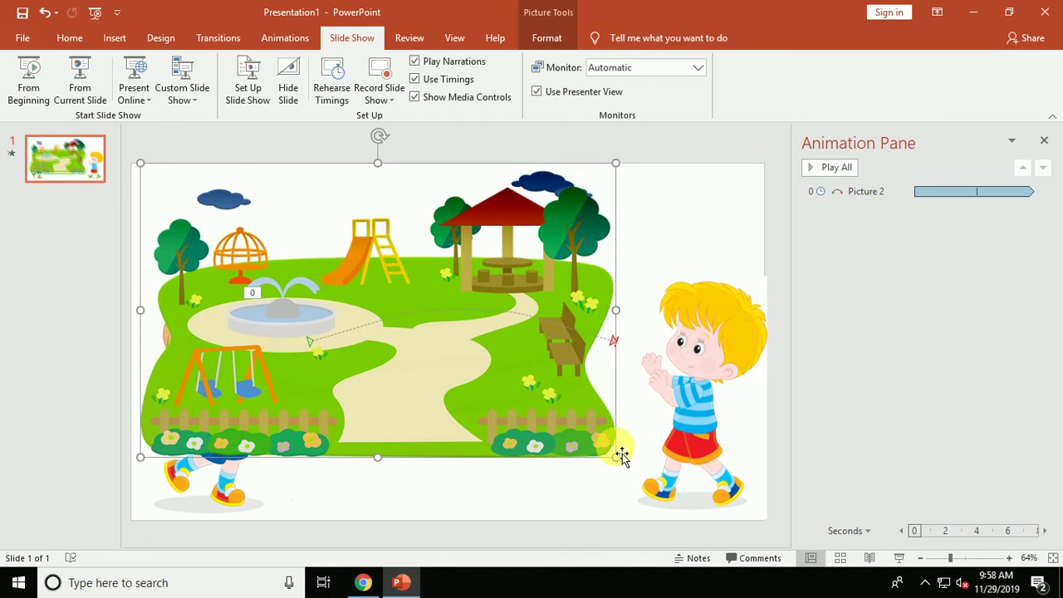
{"action": "mouse_move", "coordinate": [623, 464]}
{"action": "left_mouse_down"}
{"action": "mouse_move", "coordinate": [688, 505]}
{"action": "mouse_move", "coordinate": [710, 482]}
{"action": "left_mouse_up"}
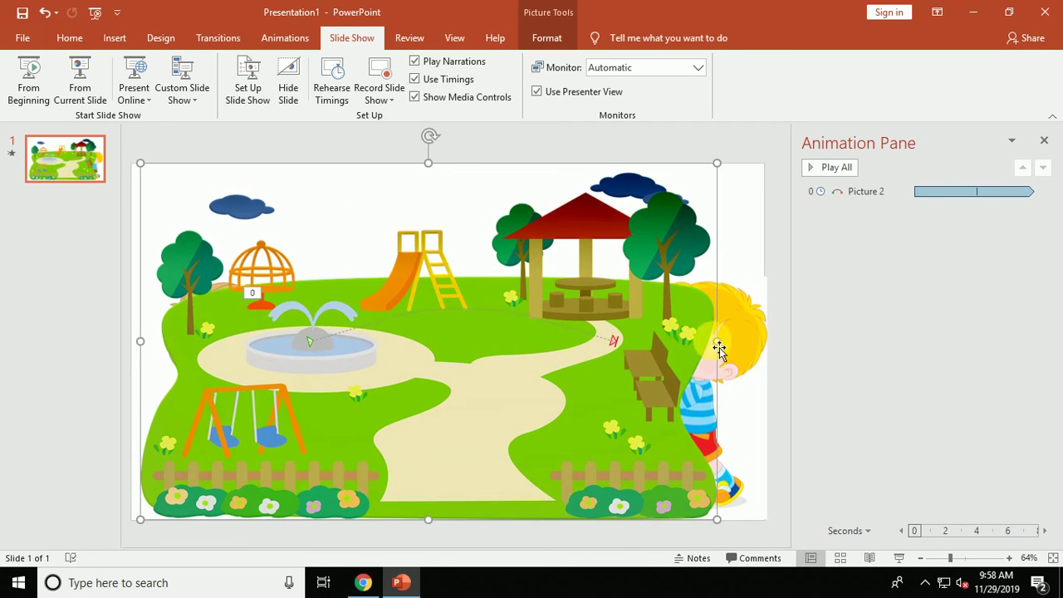
{"action": "left_click_drag", "start_coordinate": [719, 342], "coordinate": [764, 336]}
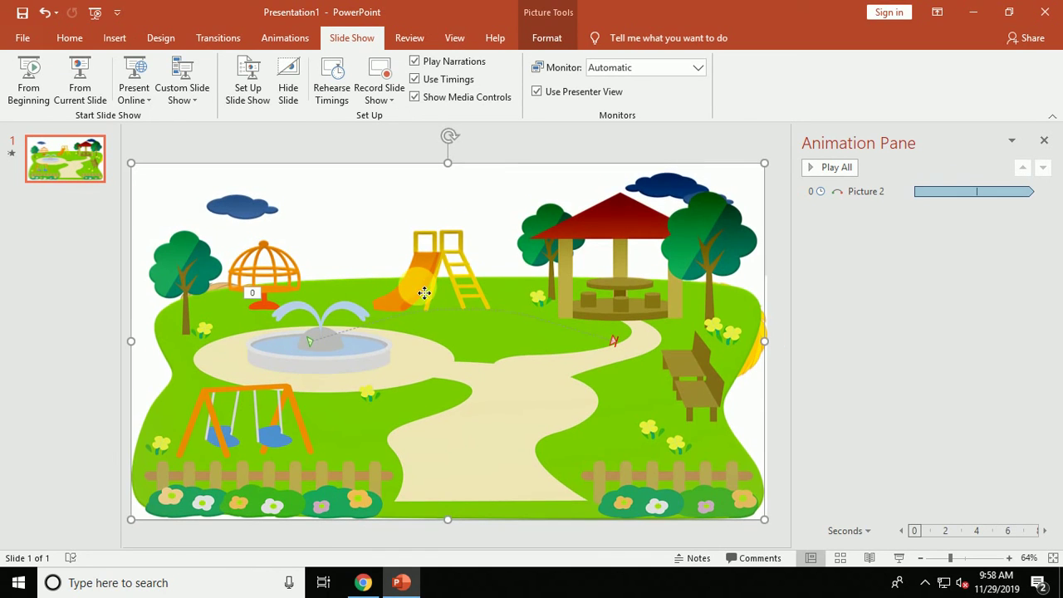
Send the park picture back several layers, then undo the layer changes.
{"action": "double_click", "coordinate": [602, 177]}
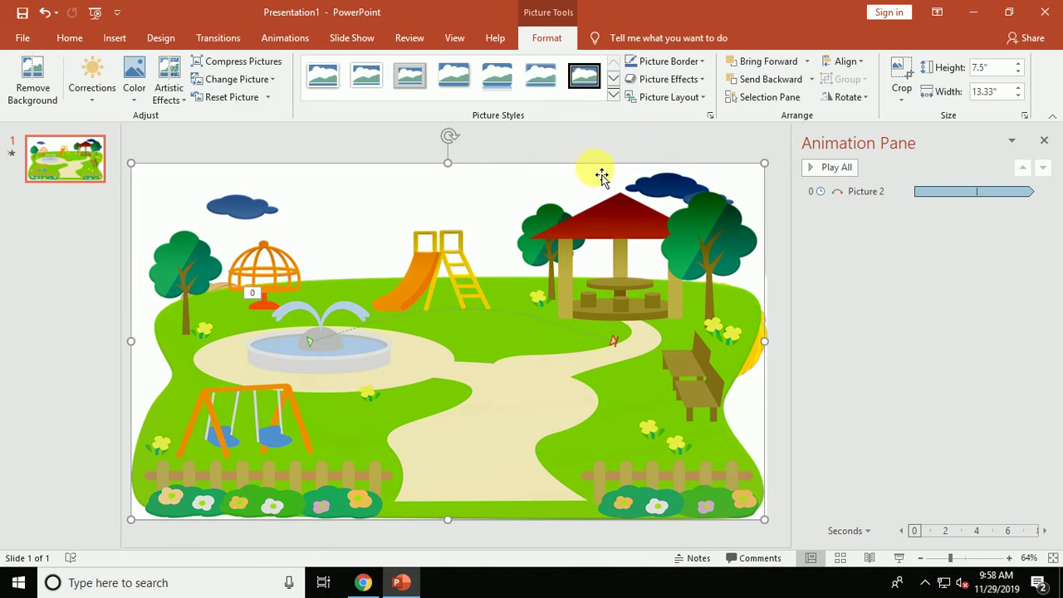
{"action": "left_click", "coordinate": [807, 61]}
{"action": "left_click", "coordinate": [797, 83]}
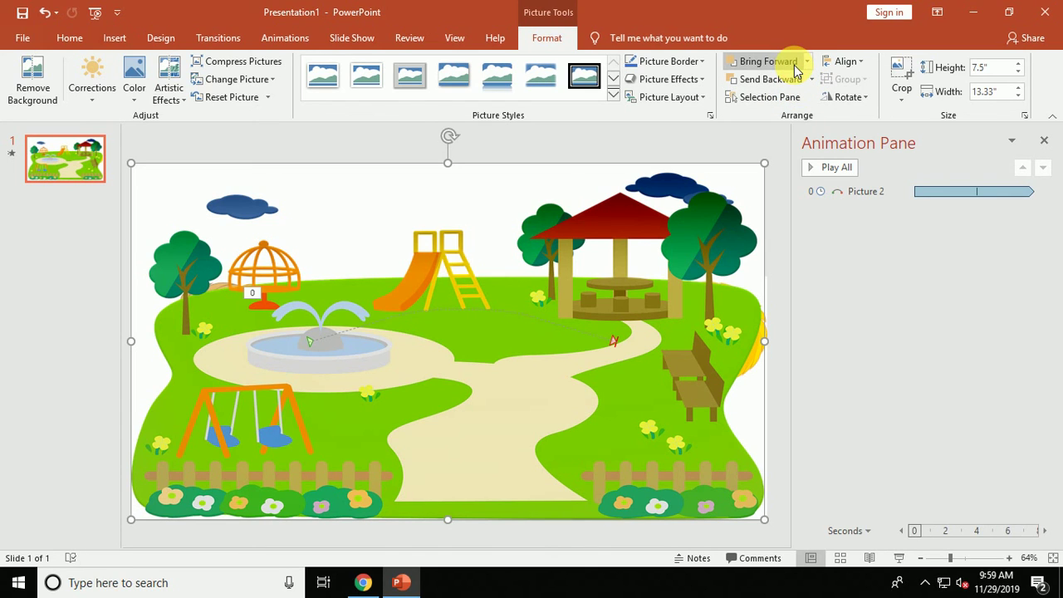
{"action": "left_click", "coordinate": [795, 81]}
{"action": "left_click", "coordinate": [796, 80]}
{"action": "left_click", "coordinate": [798, 83]}
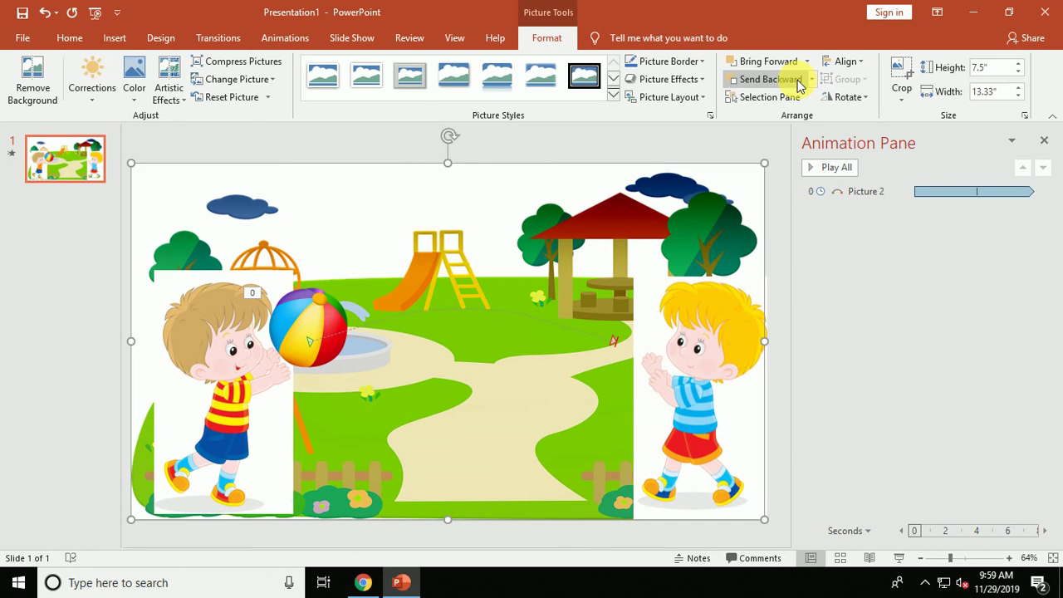
{"action": "key", "text": "ctrl+z"}
{"action": "key", "text": "ctrl+z"}
{"action": "key", "text": "ctrl+z"}
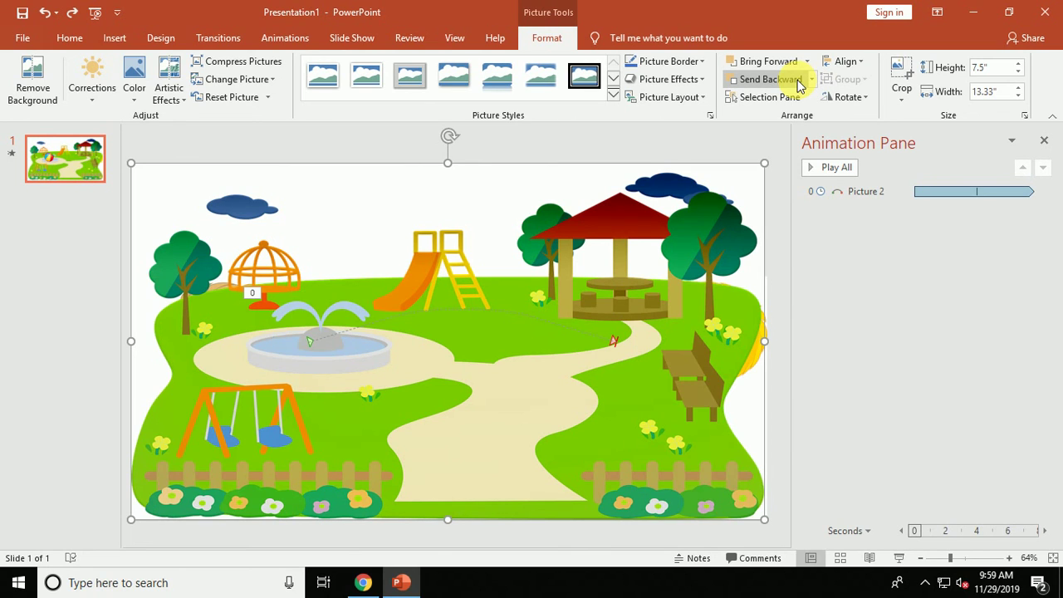
{"action": "key", "text": "ctrl+z"}
{"action": "key", "text": "ctrl+z"}
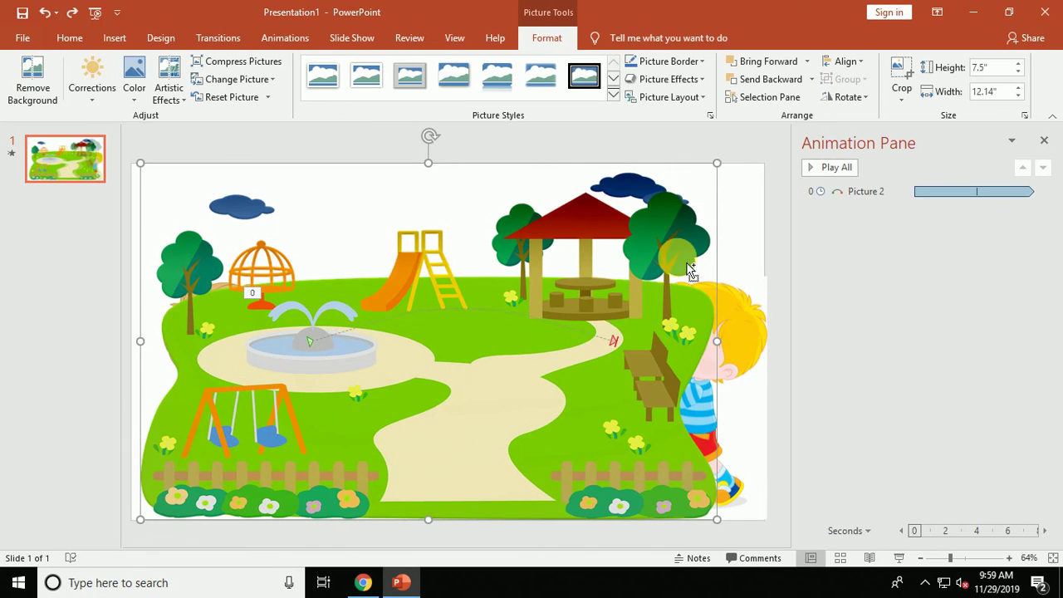
{"action": "key", "text": "ctrl+z"}
{"action": "key", "text": "ctrl+z"}
{"action": "key", "text": "ctrl+z"}
{"action": "key", "text": "ctrl+z"}
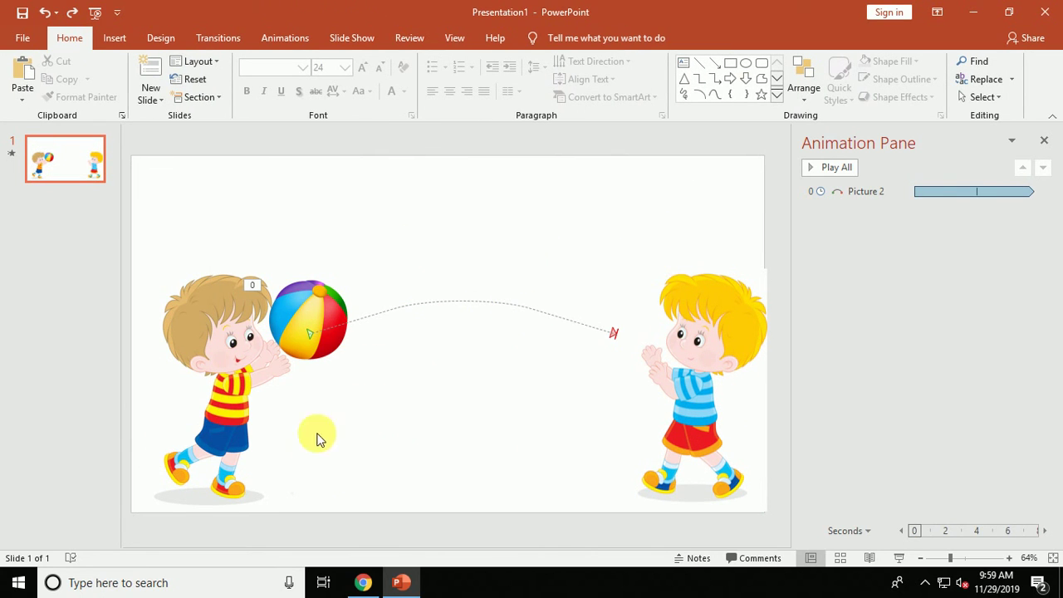
Close the Park Play Slide preview and scroll through the playground results.
{"action": "left_click", "coordinate": [359, 584]}
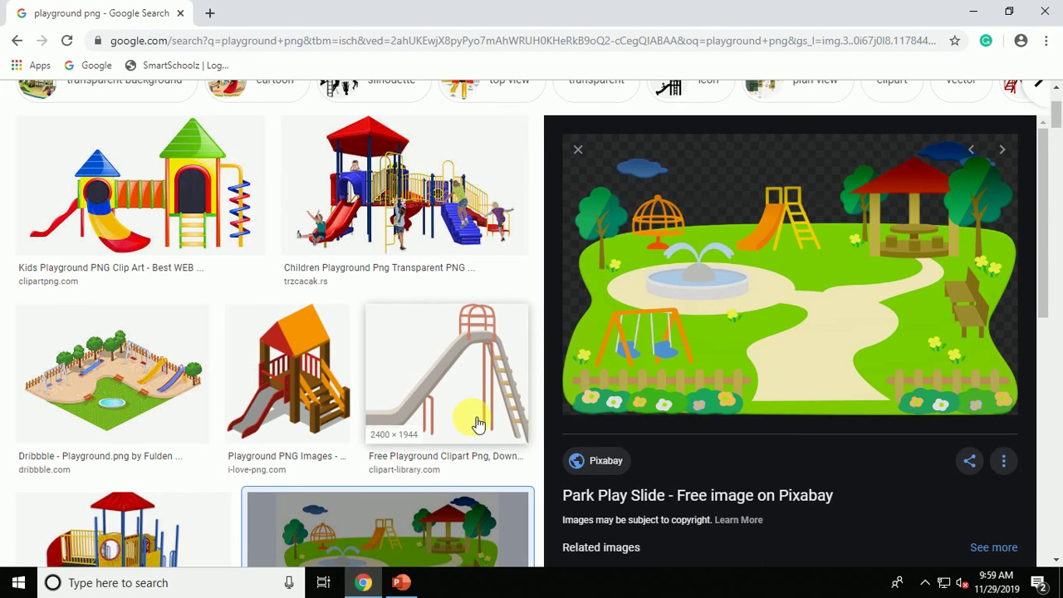
{"action": "scroll", "coordinate": [471, 404], "scroll_direction": "down", "scroll_amount": 1}
{"action": "scroll", "coordinate": [471, 404], "scroll_direction": "down", "scroll_amount": 2}
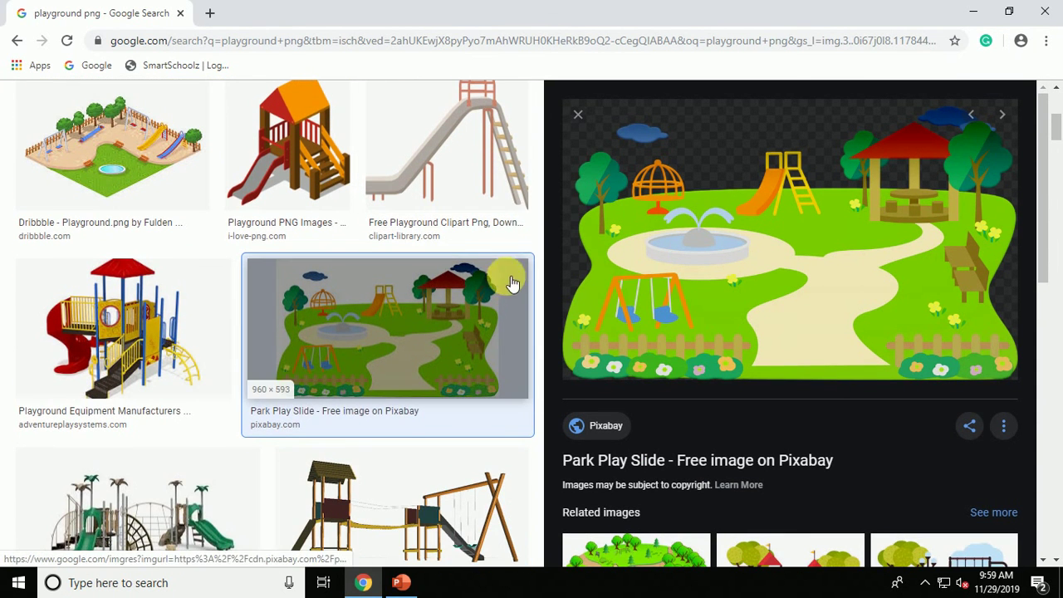
{"action": "left_click", "coordinate": [580, 117]}
{"action": "scroll", "coordinate": [582, 218], "scroll_direction": "down", "scroll_amount": 2}
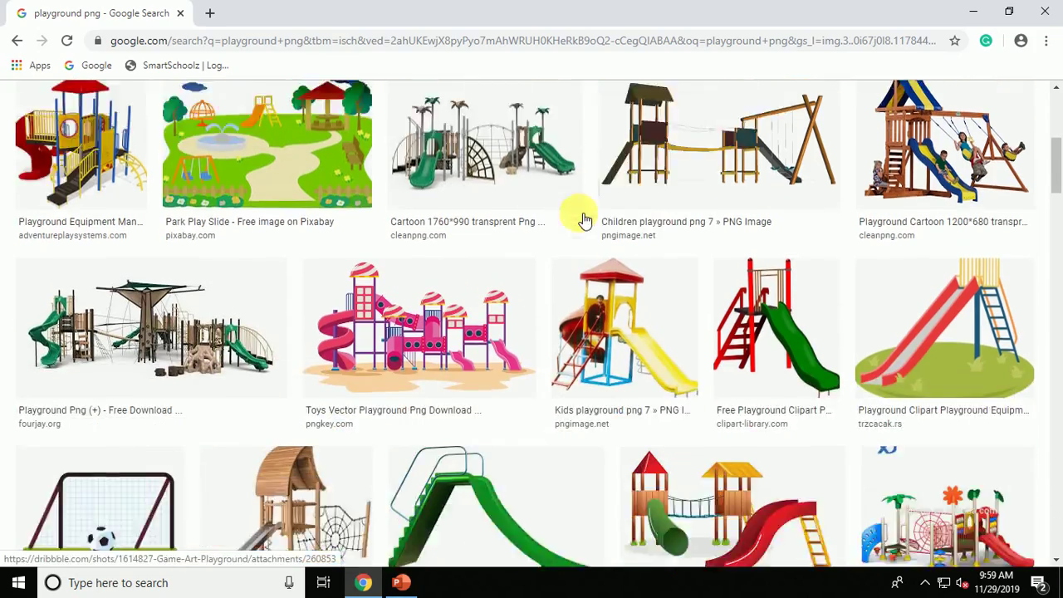
{"action": "scroll", "coordinate": [581, 217], "scroll_direction": "down", "scroll_amount": 5}
{"action": "scroll", "coordinate": [584, 219], "scroll_direction": "down", "scroll_amount": 4}
{"action": "scroll", "coordinate": [584, 219], "scroll_direction": "down", "scroll_amount": 1}
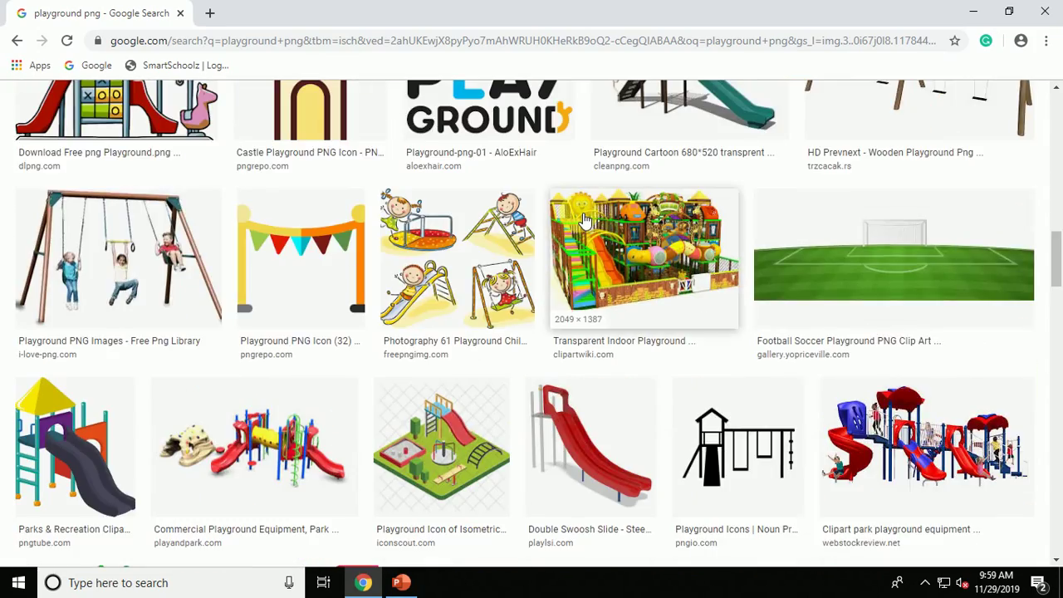
{"action": "scroll", "coordinate": [584, 219], "scroll_direction": "down", "scroll_amount": 1}
{"action": "scroll", "coordinate": [583, 219], "scroll_direction": "down", "scroll_amount": 3}
{"action": "scroll", "coordinate": [584, 219], "scroll_direction": "down", "scroll_amount": 3}
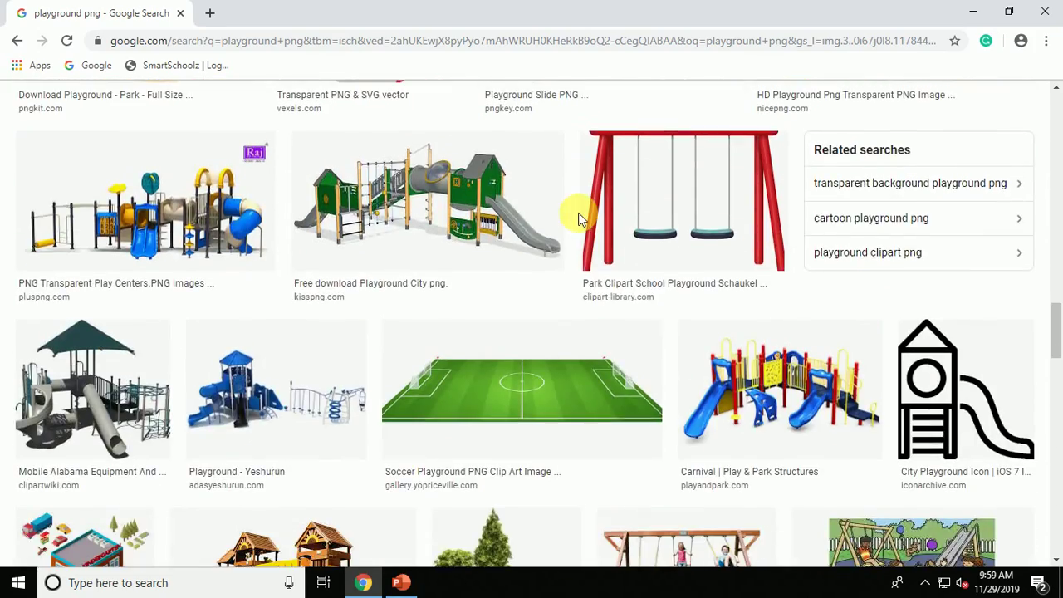
{"action": "scroll", "coordinate": [583, 220], "scroll_direction": "down", "scroll_amount": 5}
{"action": "scroll", "coordinate": [584, 219], "scroll_direction": "up", "scroll_amount": 4}
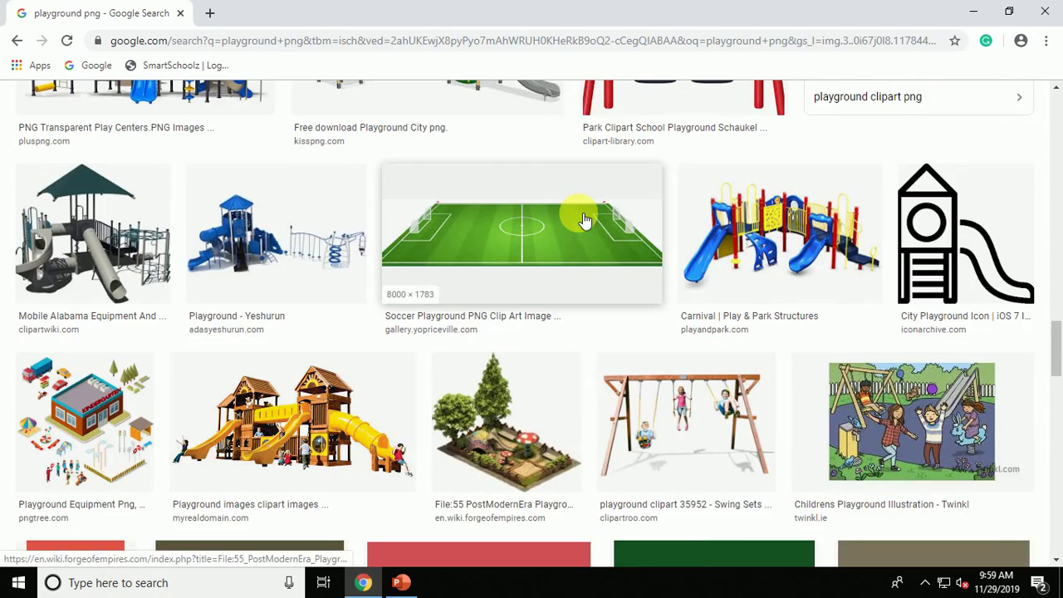
{"action": "scroll", "coordinate": [584, 219], "scroll_direction": "up", "scroll_amount": 3}
{"action": "scroll", "coordinate": [584, 220], "scroll_direction": "up", "scroll_amount": 3}
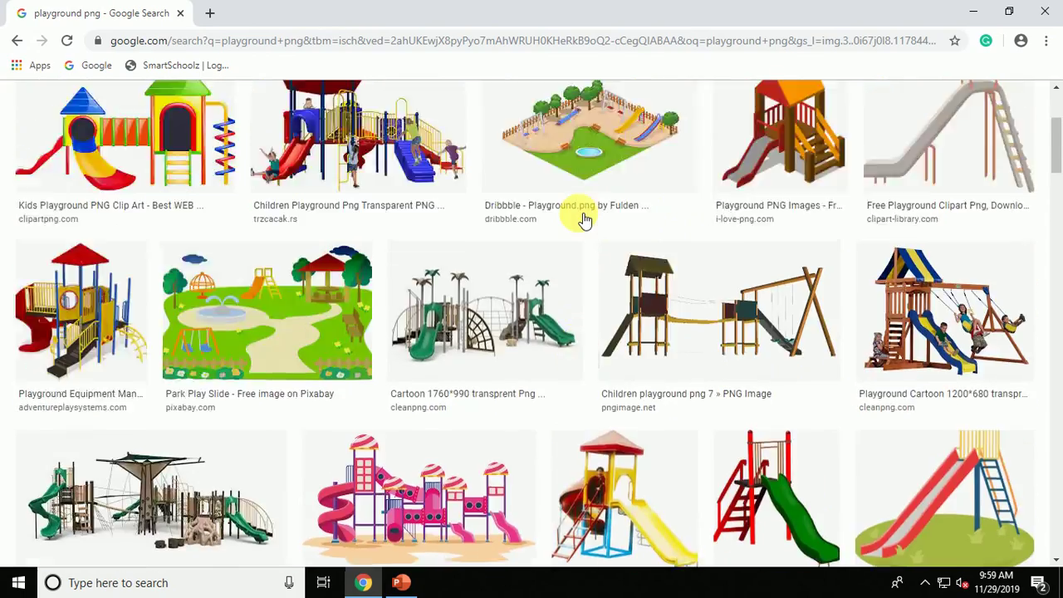
{"action": "scroll", "coordinate": [584, 219], "scroll_direction": "up", "scroll_amount": 3}
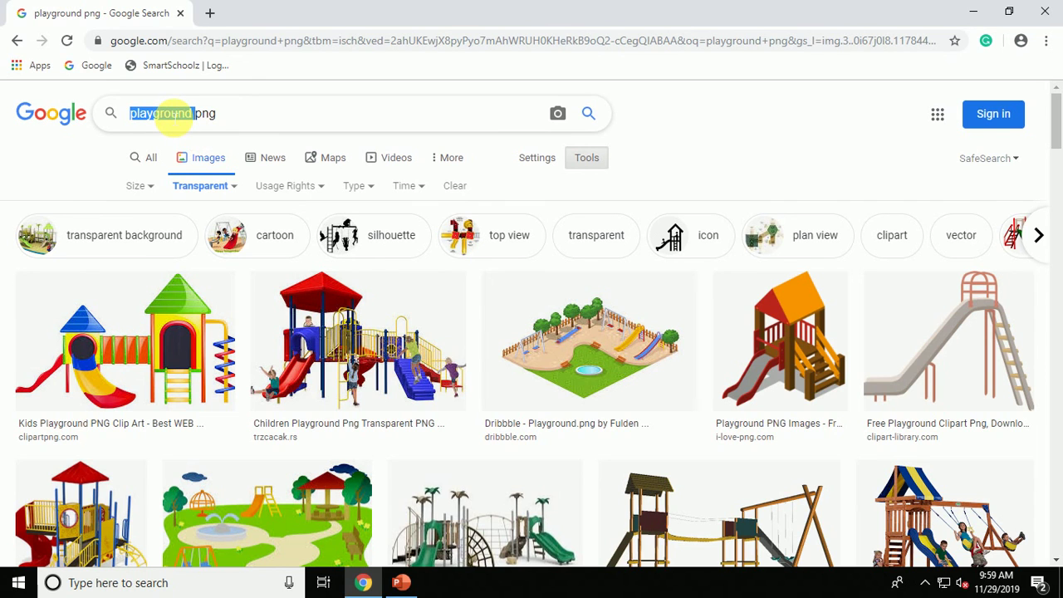
Search Google Images for 'garden png' and preview the flower garden lawn clip art.
{"action": "type", "text": "garden"}
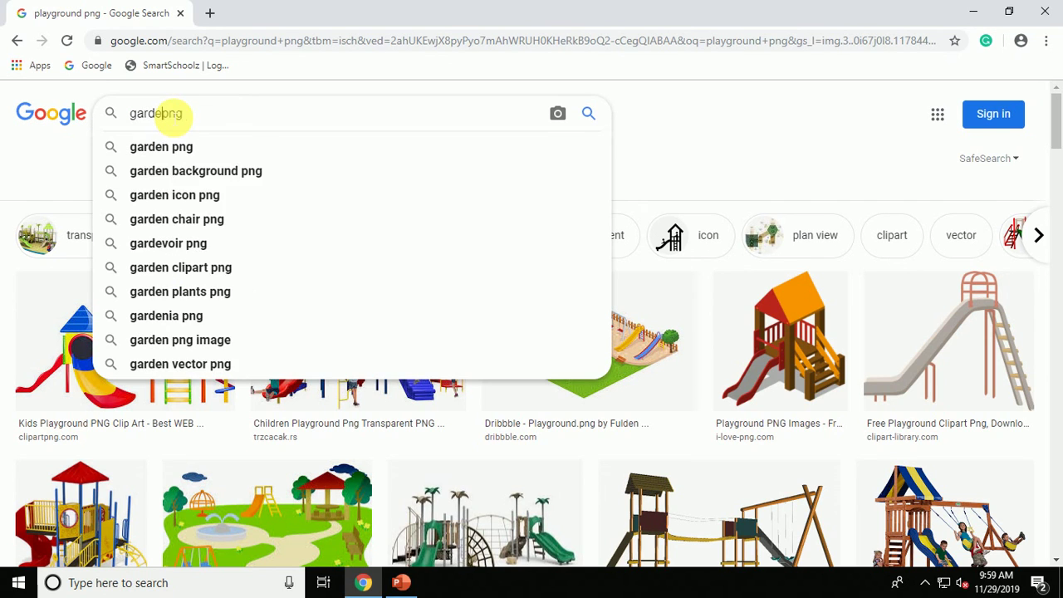
{"action": "key", "text": "Return"}
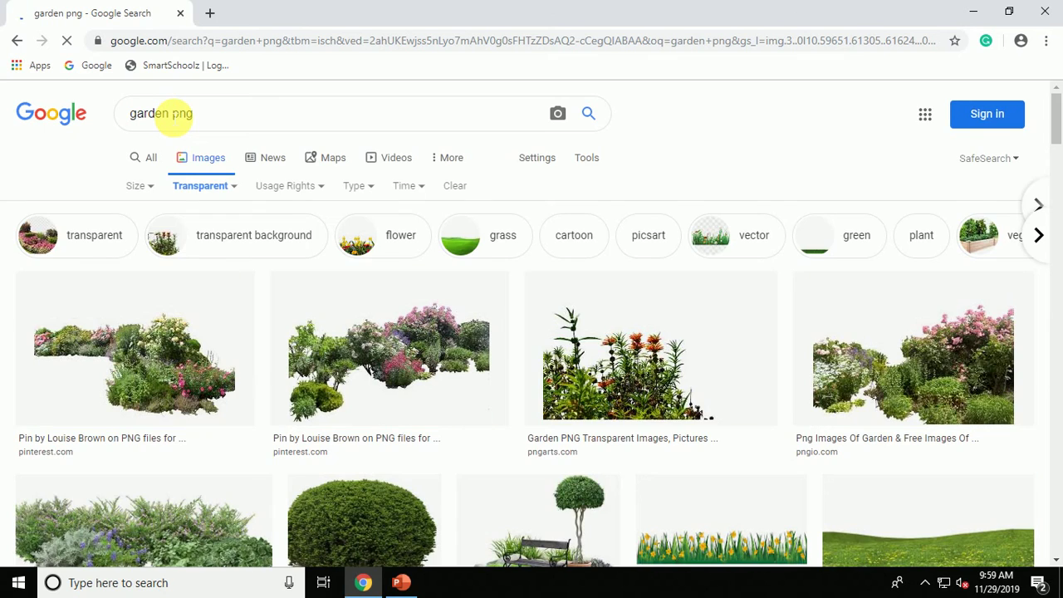
{"action": "scroll", "coordinate": [176, 116], "scroll_direction": "down", "scroll_amount": 1}
{"action": "scroll", "coordinate": [174, 118], "scroll_direction": "down", "scroll_amount": 1}
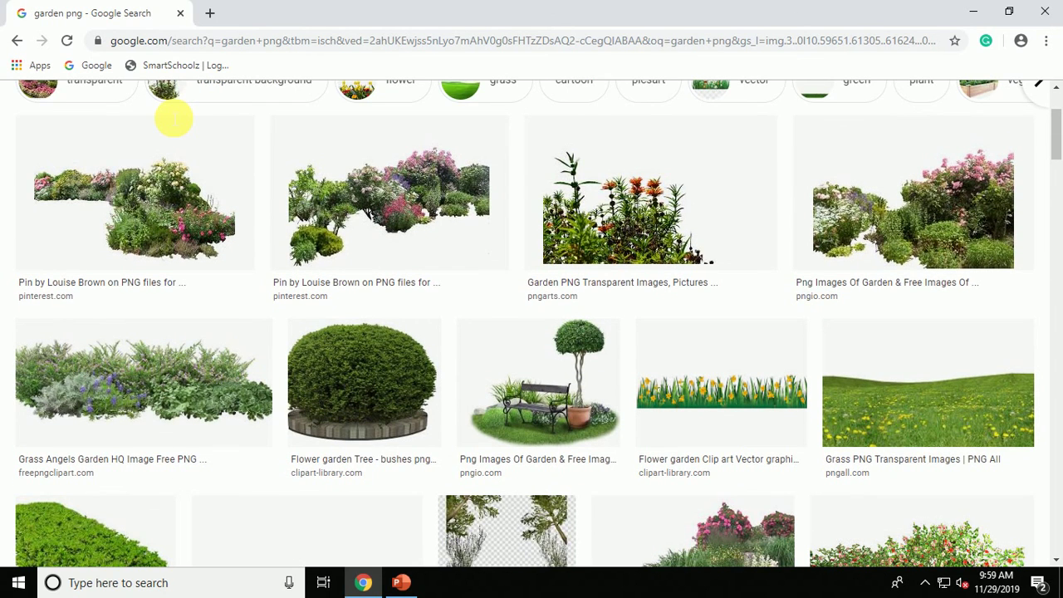
{"action": "scroll", "coordinate": [174, 118], "scroll_direction": "down", "scroll_amount": 1}
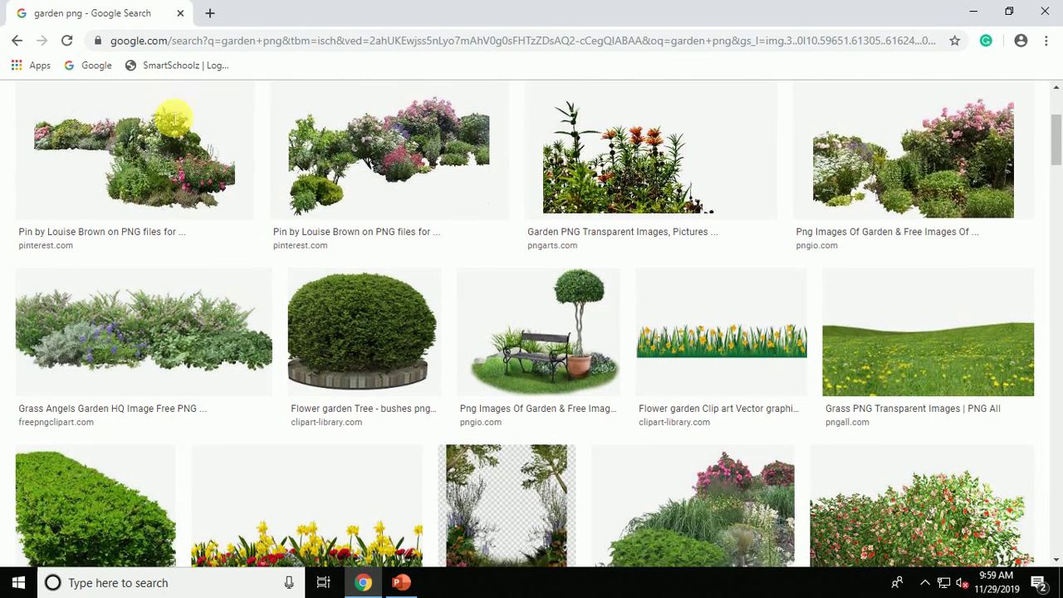
{"action": "scroll", "coordinate": [174, 119], "scroll_direction": "down", "scroll_amount": 1}
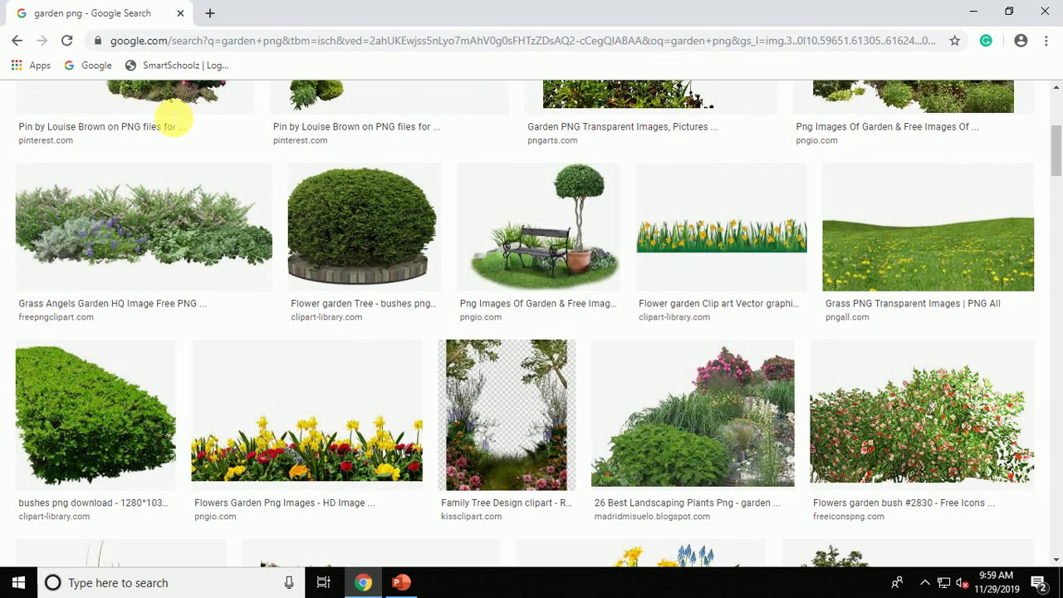
{"action": "left_click", "coordinate": [700, 210]}
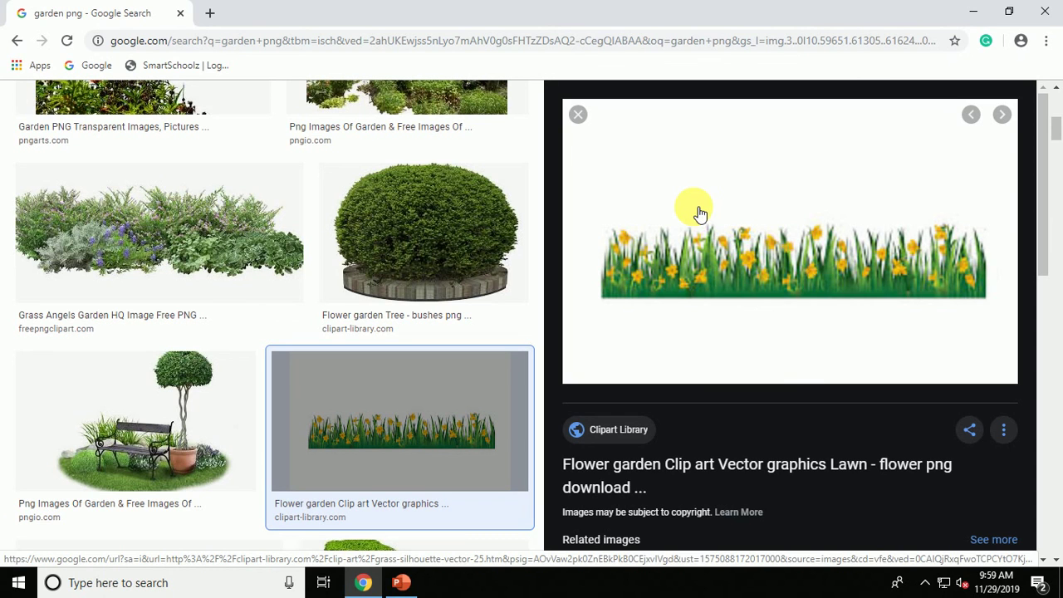
{"action": "left_click", "coordinate": [578, 113]}
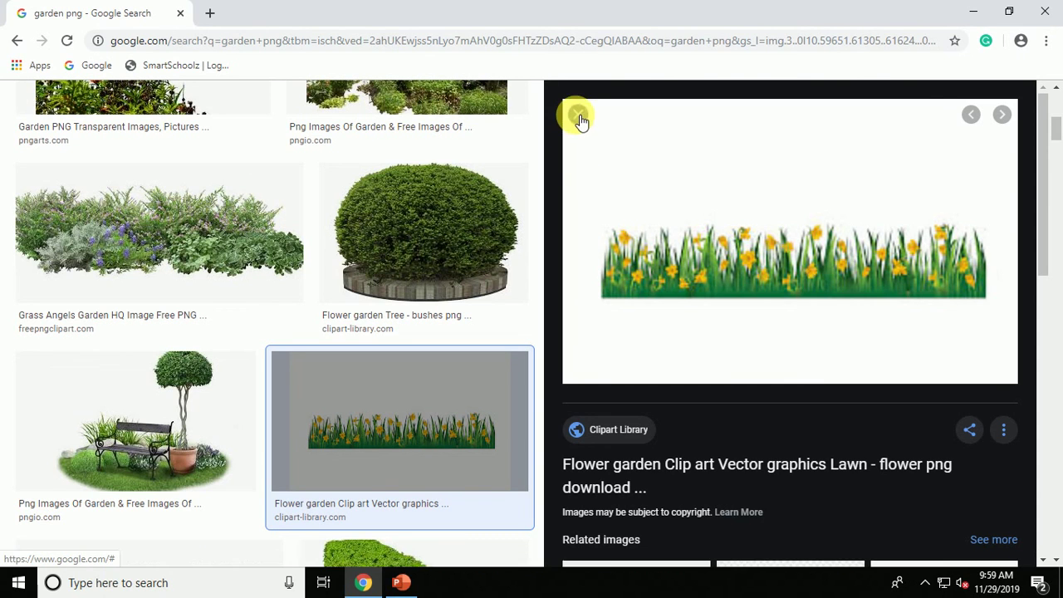
Copy the orange-flowered Garden PNG Transparent Images picture and return to PowerPoint.
{"action": "scroll", "coordinate": [631, 250], "scroll_direction": "down", "scroll_amount": 5}
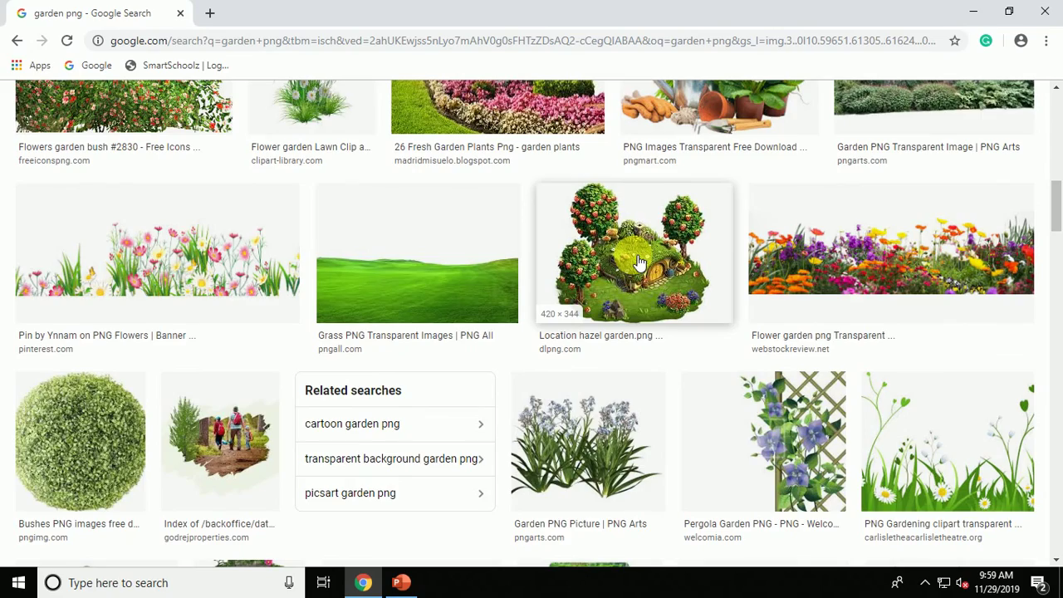
{"action": "scroll", "coordinate": [638, 262], "scroll_direction": "down", "scroll_amount": 2}
{"action": "scroll", "coordinate": [638, 263], "scroll_direction": "down", "scroll_amount": 4}
{"action": "scroll", "coordinate": [638, 262], "scroll_direction": "down", "scroll_amount": 5}
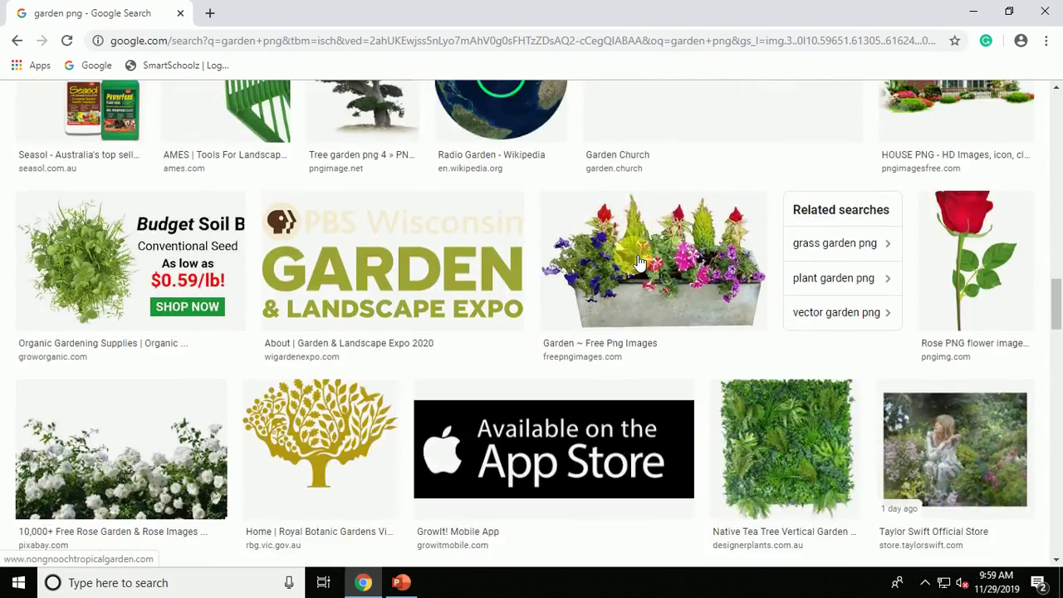
{"action": "scroll", "coordinate": [637, 263], "scroll_direction": "down", "scroll_amount": 5}
{"action": "scroll", "coordinate": [638, 262], "scroll_direction": "down", "scroll_amount": 3}
{"action": "scroll", "coordinate": [637, 262], "scroll_direction": "down", "scroll_amount": 3}
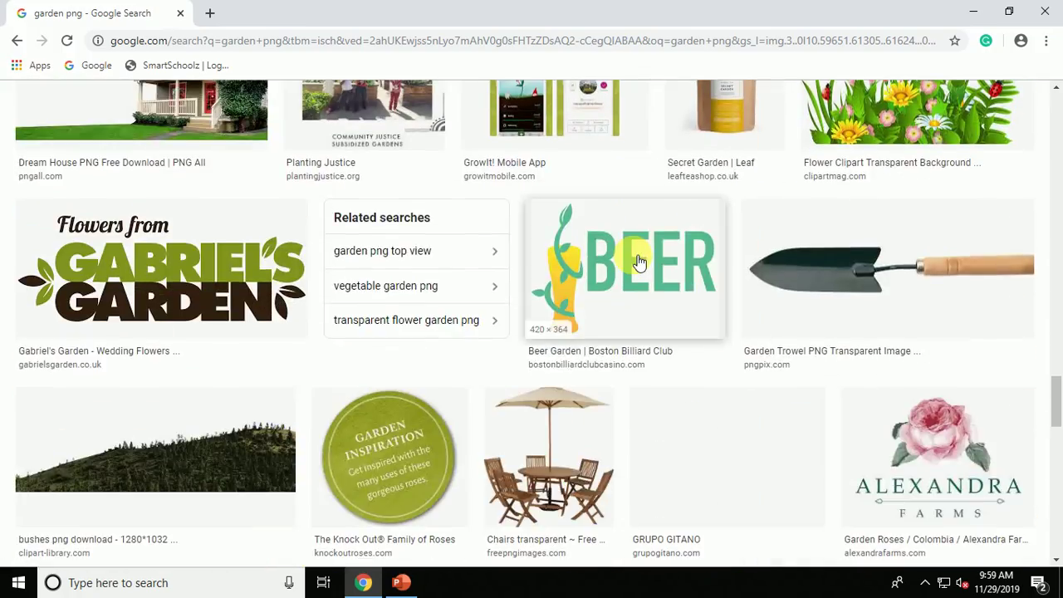
{"action": "scroll", "coordinate": [638, 262], "scroll_direction": "down", "scroll_amount": 5}
{"action": "scroll", "coordinate": [638, 262], "scroll_direction": "down", "scroll_amount": 5}
{"action": "key", "text": "Home"}
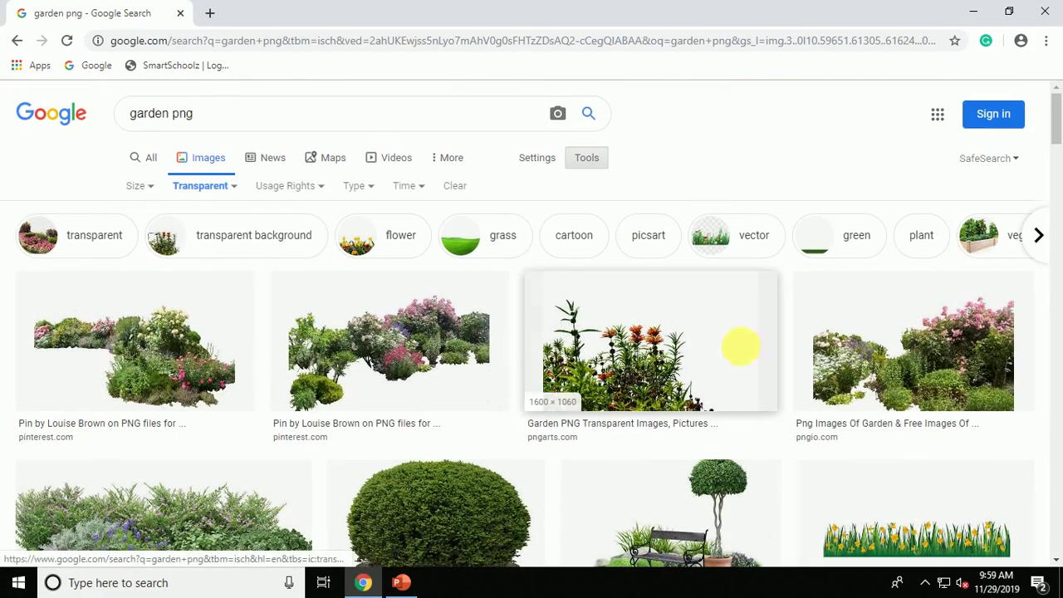
{"action": "left_click", "coordinate": [740, 351]}
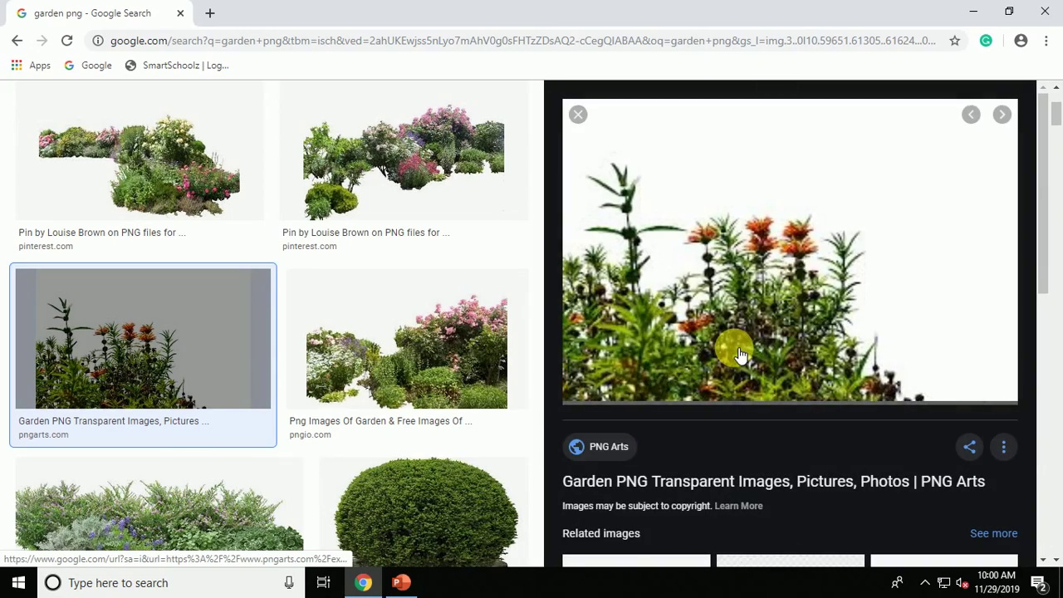
{"action": "scroll", "coordinate": [723, 324], "scroll_direction": "up", "scroll_amount": 3}
{"action": "right_click", "coordinate": [731, 389]}
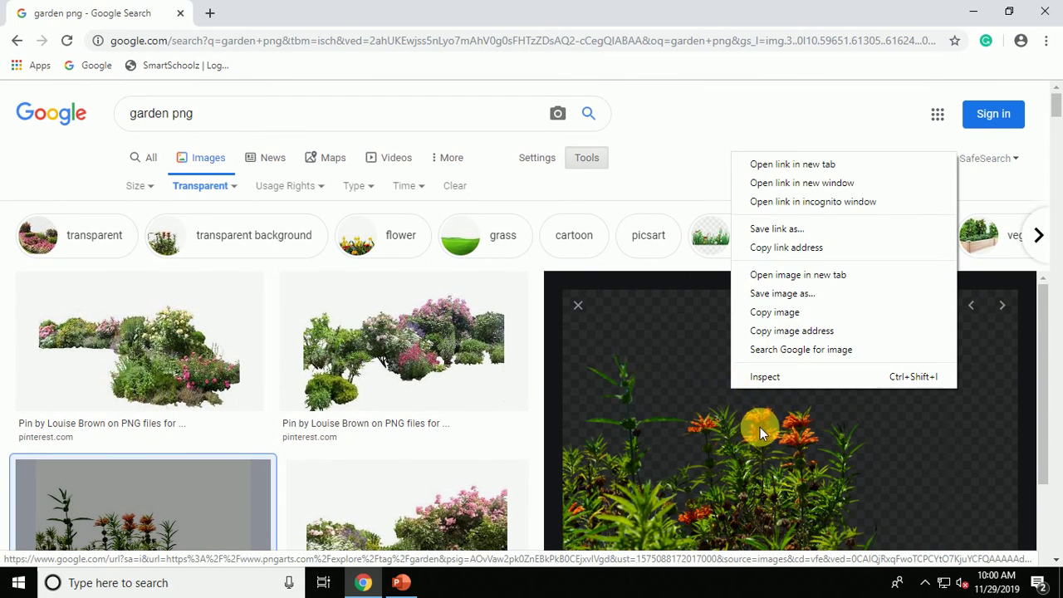
{"action": "left_click", "coordinate": [797, 311]}
{"action": "left_click", "coordinate": [401, 583]}
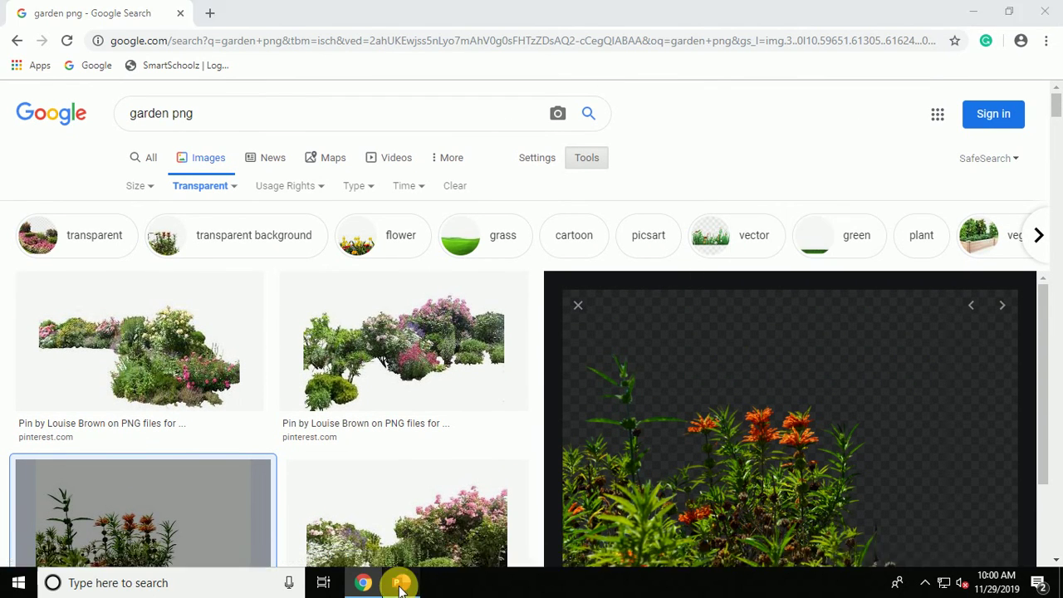
Paste the copied garden plant picture onto the slide.
{"action": "right_click", "coordinate": [387, 233]}
{"action": "left_click", "coordinate": [440, 266]}
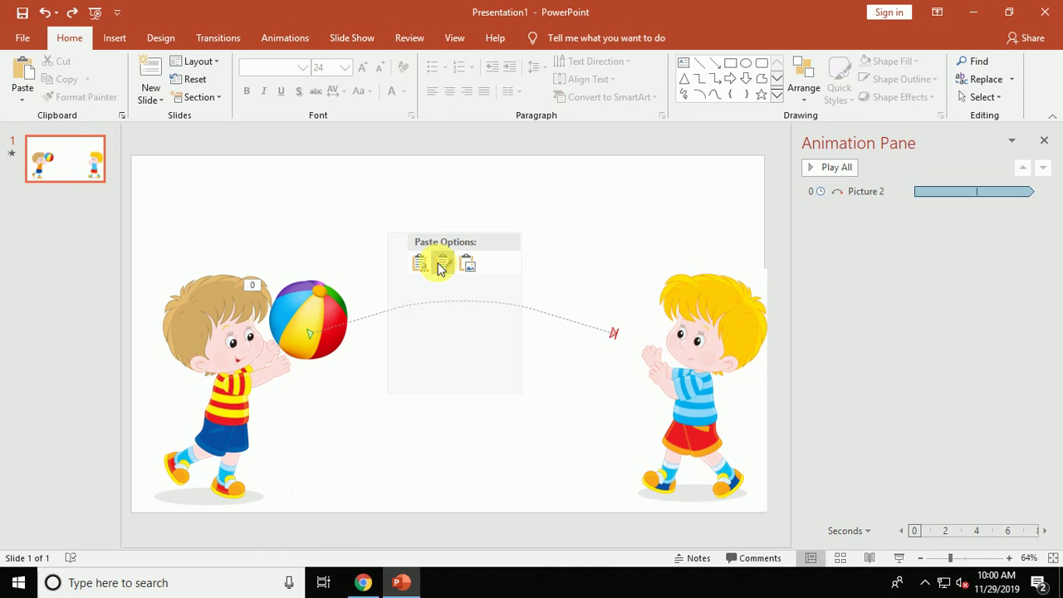
{"action": "right_click", "coordinate": [437, 262]}
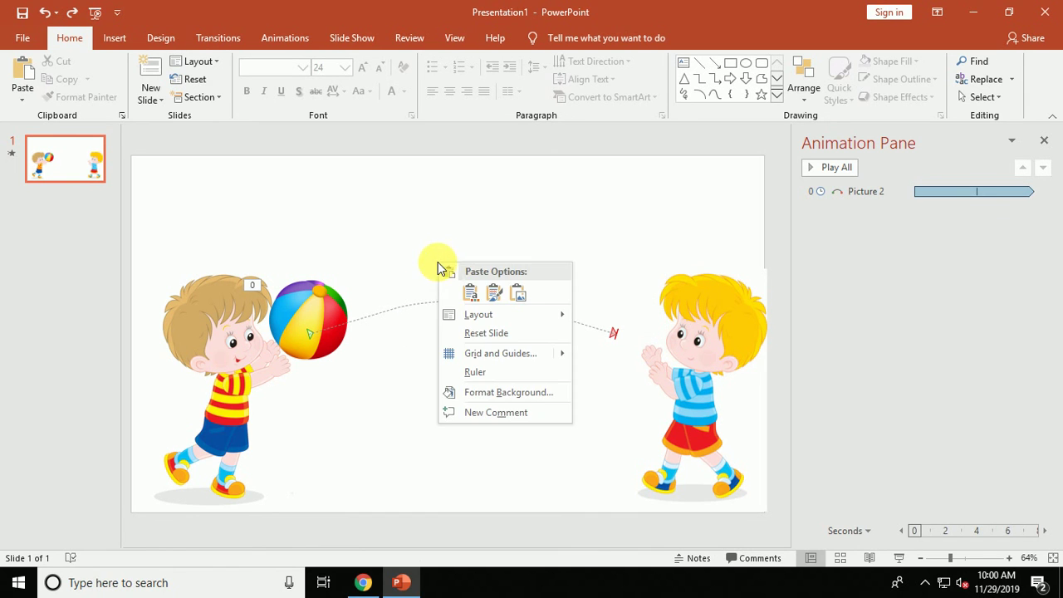
{"action": "left_click", "coordinate": [492, 295]}
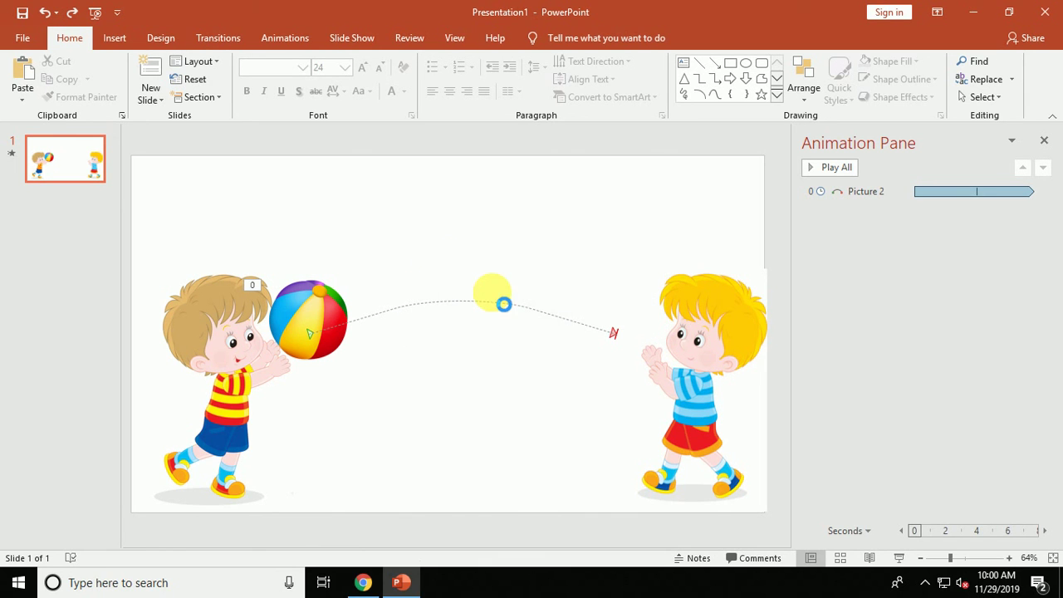
Shrink the plant picture into the top-left corner just above the brown-haired boy.
{"action": "left_click_drag", "start_coordinate": [462, 326], "coordinate": [437, 324]}
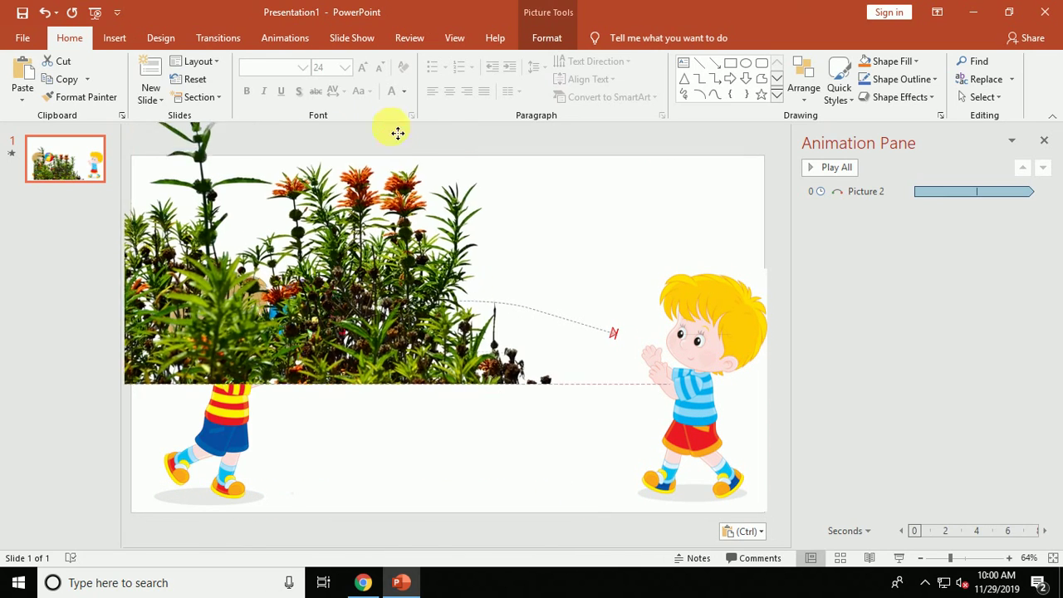
{"action": "mouse_move", "coordinate": [436, 324]}
{"action": "left_mouse_down"}
{"action": "mouse_move", "coordinate": [394, 123]}
{"action": "mouse_move", "coordinate": [505, 451]}
{"action": "left_mouse_up"}
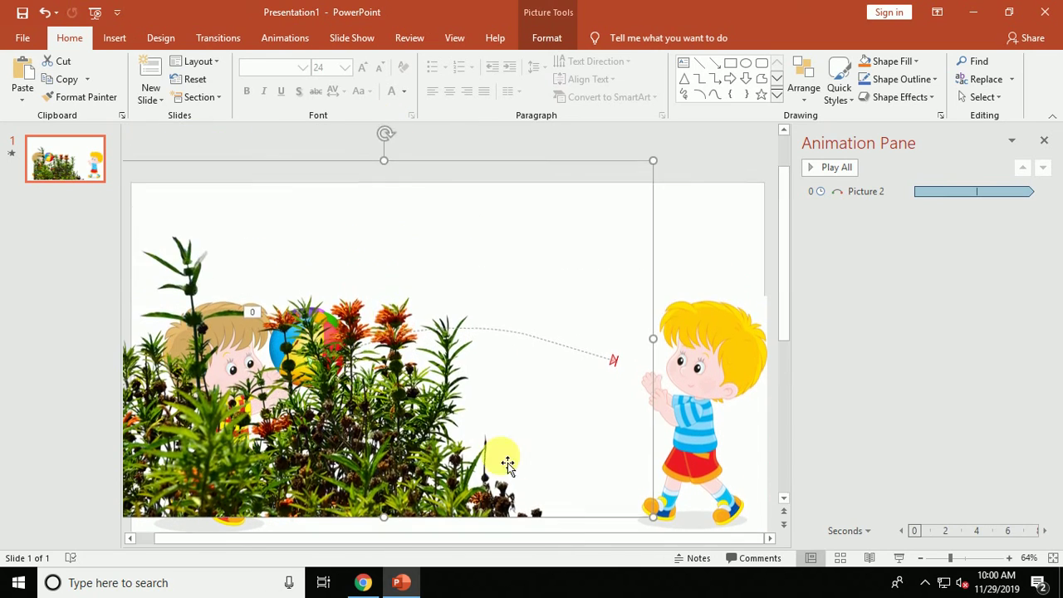
{"action": "left_click_drag", "start_coordinate": [654, 516], "coordinate": [303, 295]}
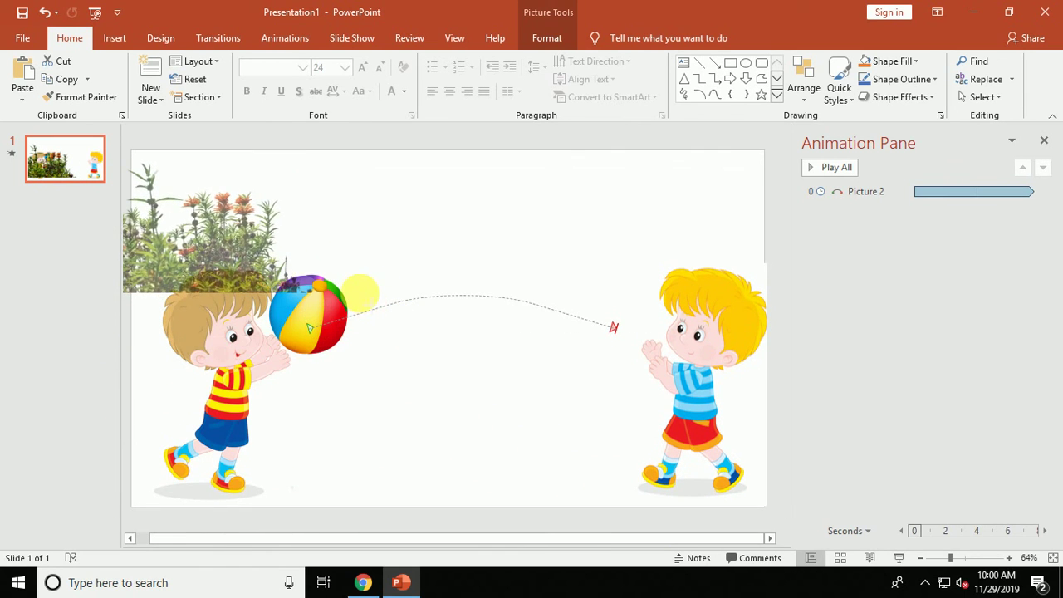
{"action": "left_click_drag", "start_coordinate": [282, 245], "coordinate": [278, 214]}
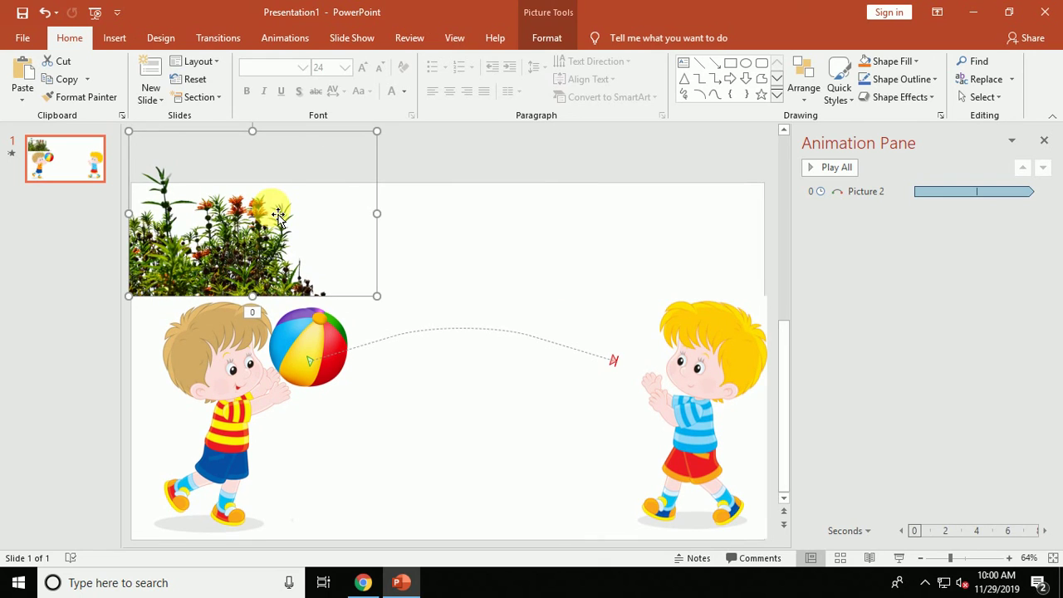
Crop the plant picture's top and right edges to about 4.14 by 2.84 inches, then paste a duplicate.
{"action": "double_click", "coordinate": [261, 185]}
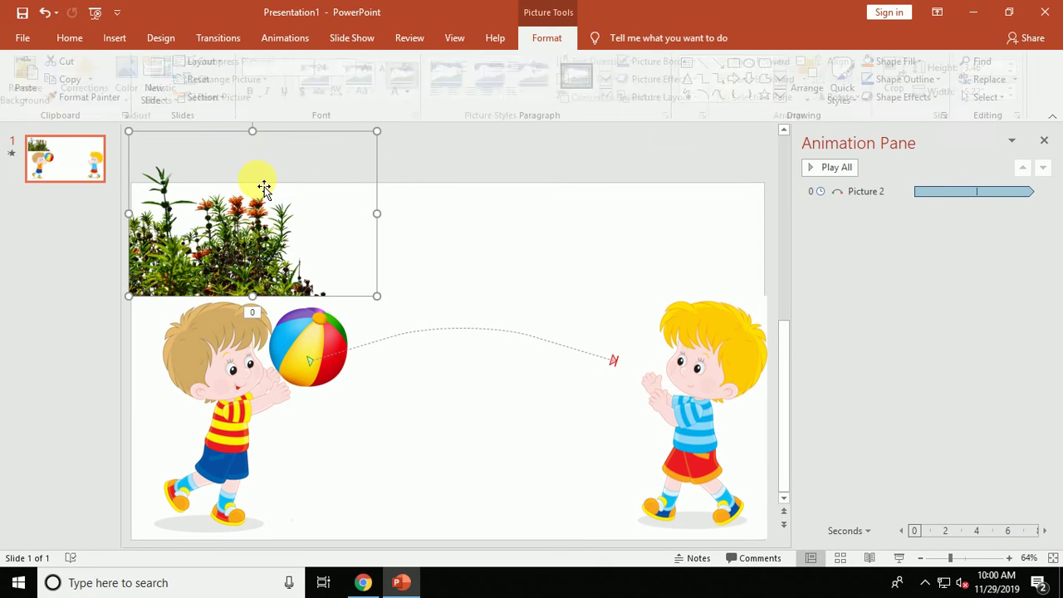
{"action": "left_click", "coordinate": [902, 79]}
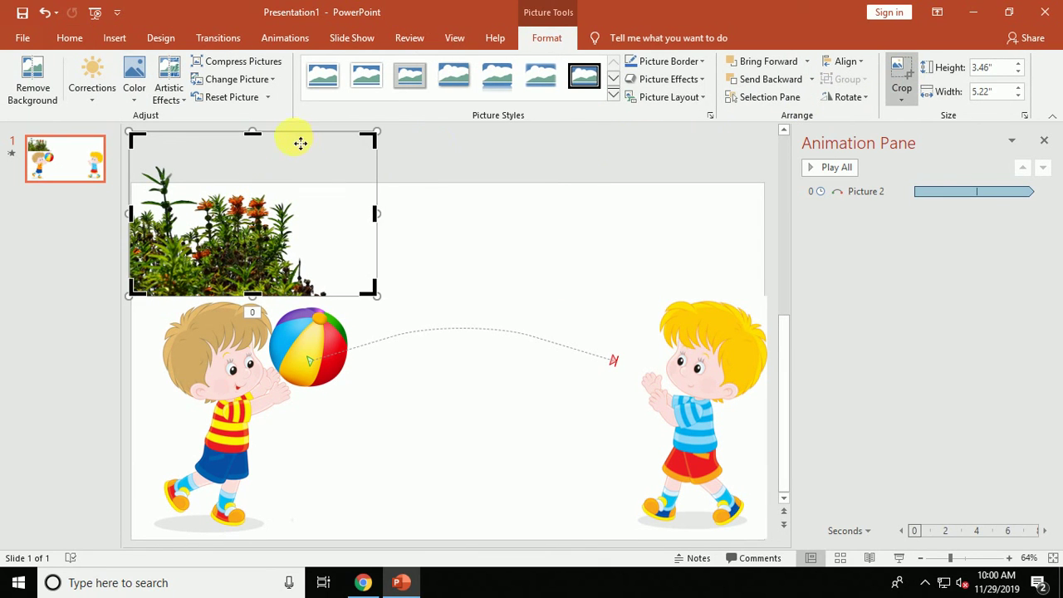
{"action": "left_click_drag", "start_coordinate": [262, 137], "coordinate": [259, 164]}
{"action": "left_click_drag", "start_coordinate": [374, 229], "coordinate": [325, 225]}
{"action": "left_click", "coordinate": [899, 80]}
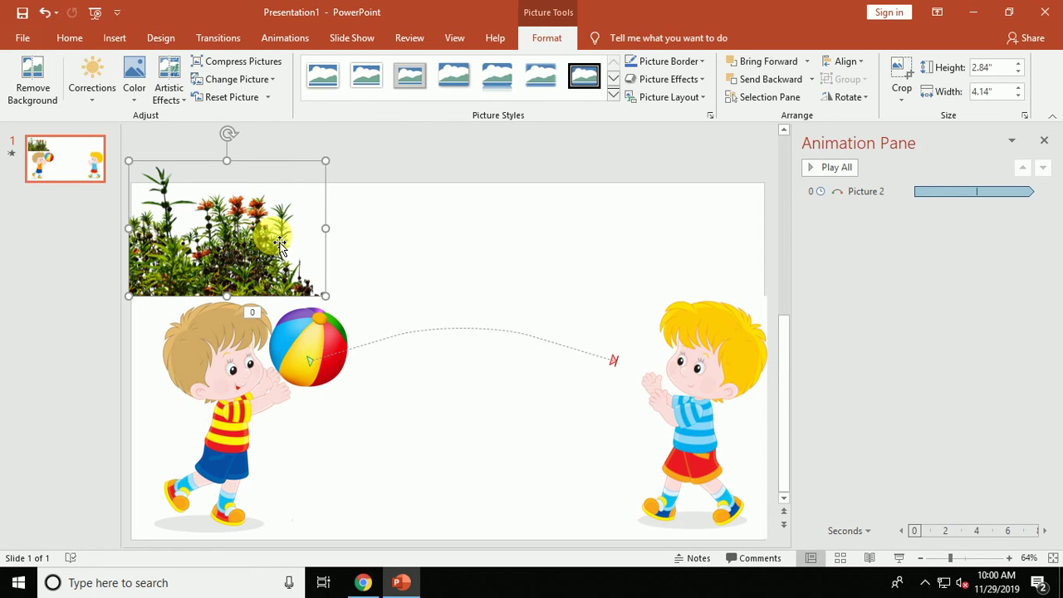
{"action": "key", "text": "ctrl+c"}
{"action": "key", "text": "ctrl+v"}
Move the copied plant picture beside the first one and flip it horizontally.
{"action": "left_click_drag", "start_coordinate": [256, 238], "coordinate": [454, 212]}
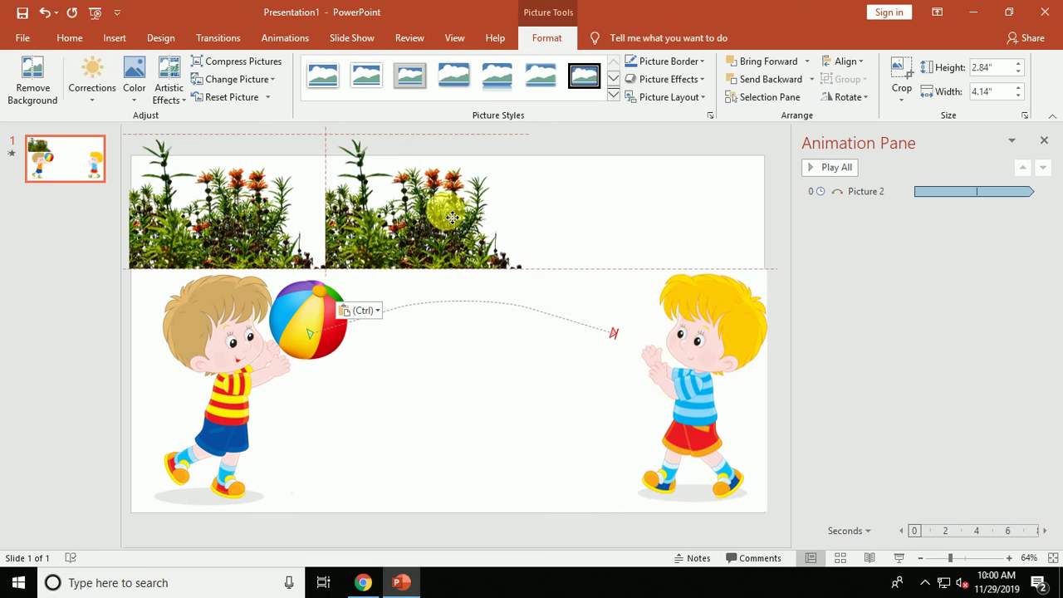
{"action": "left_click", "coordinate": [847, 97]}
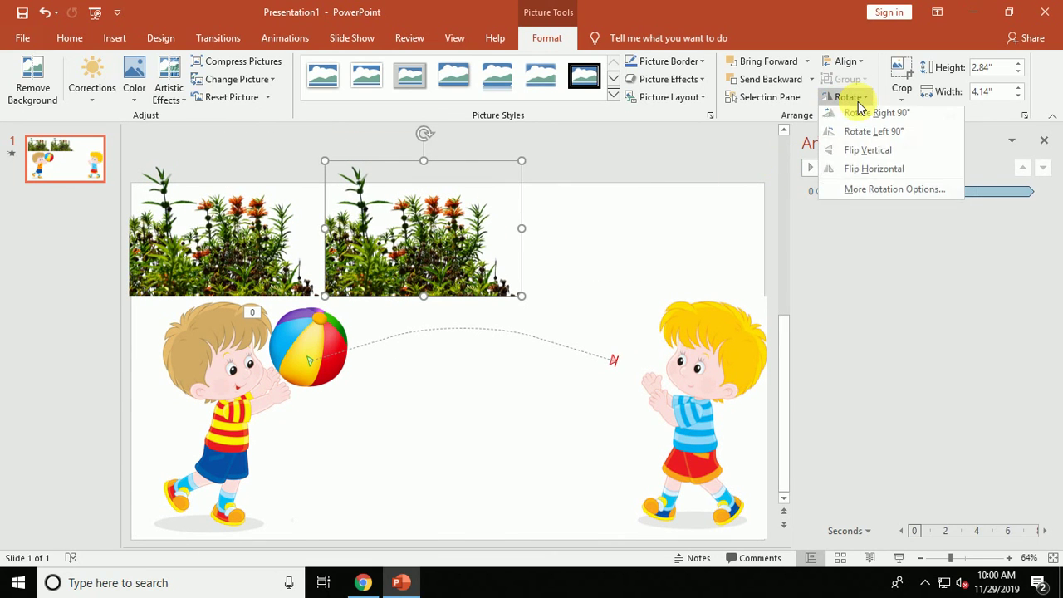
{"action": "left_click", "coordinate": [868, 172]}
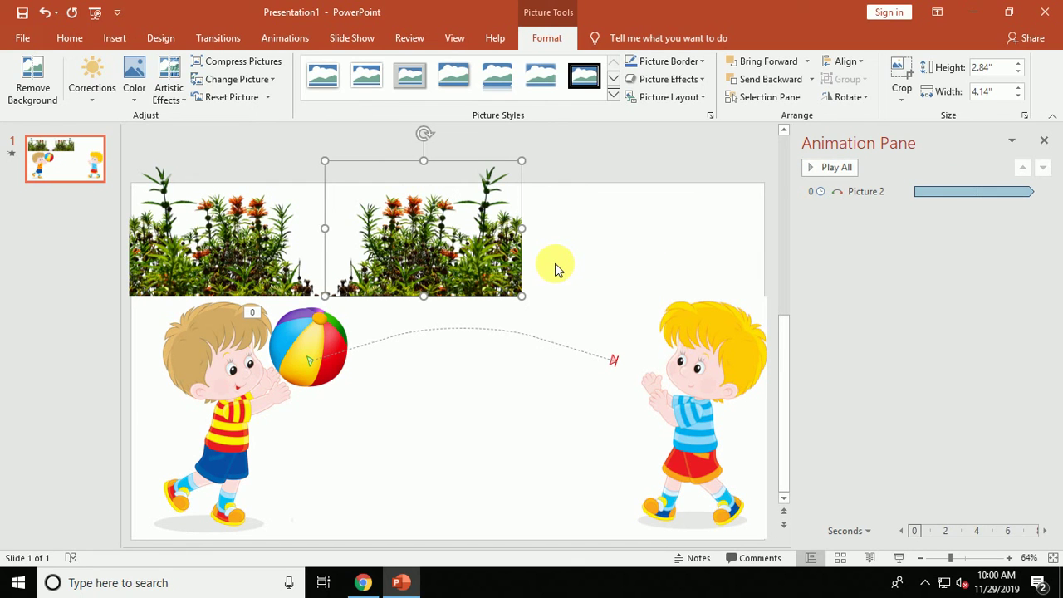
Paste a third plant picture at the right end of the top row.
{"action": "key", "text": "ctrl+v"}
{"action": "mouse_move", "coordinate": [332, 249]}
{"action": "left_mouse_down"}
{"action": "mouse_move", "coordinate": [629, 142]}
{"action": "mouse_move", "coordinate": [589, 223]}
{"action": "left_mouse_up"}
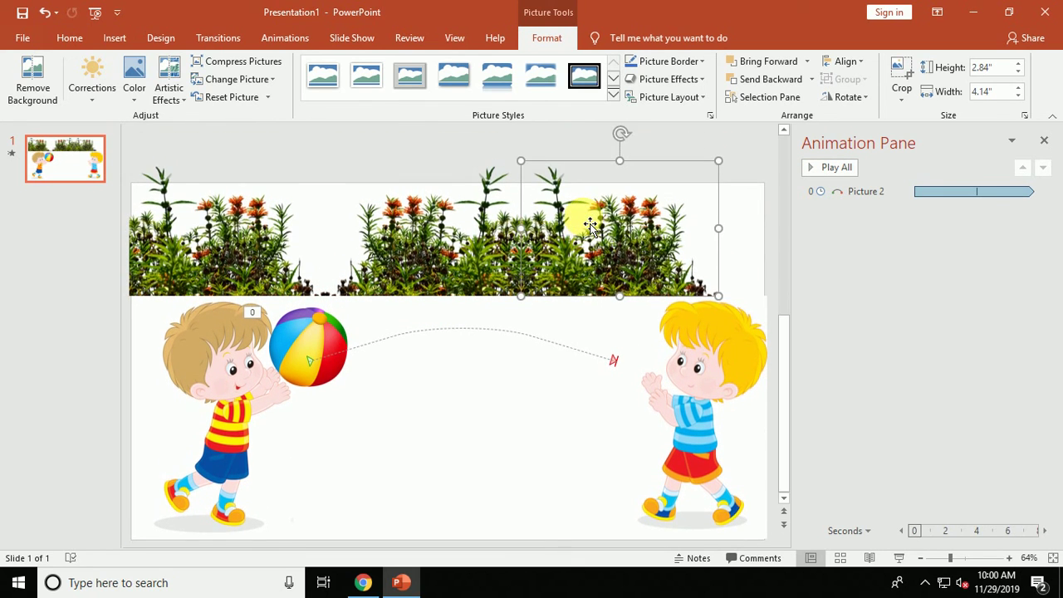
{"action": "left_click", "coordinate": [557, 419]}
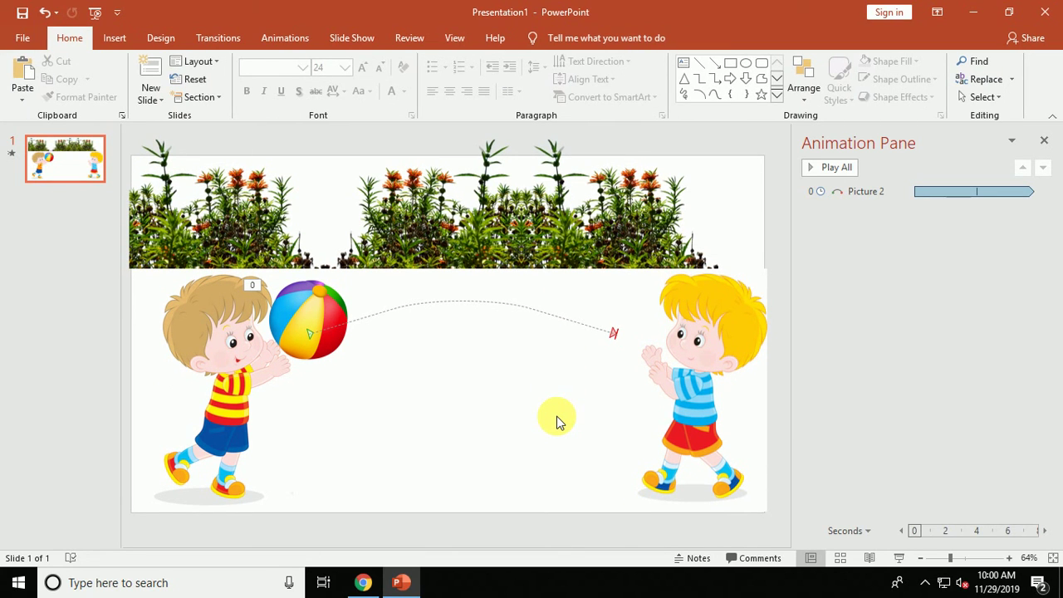
{"action": "left_click", "coordinate": [364, 43]}
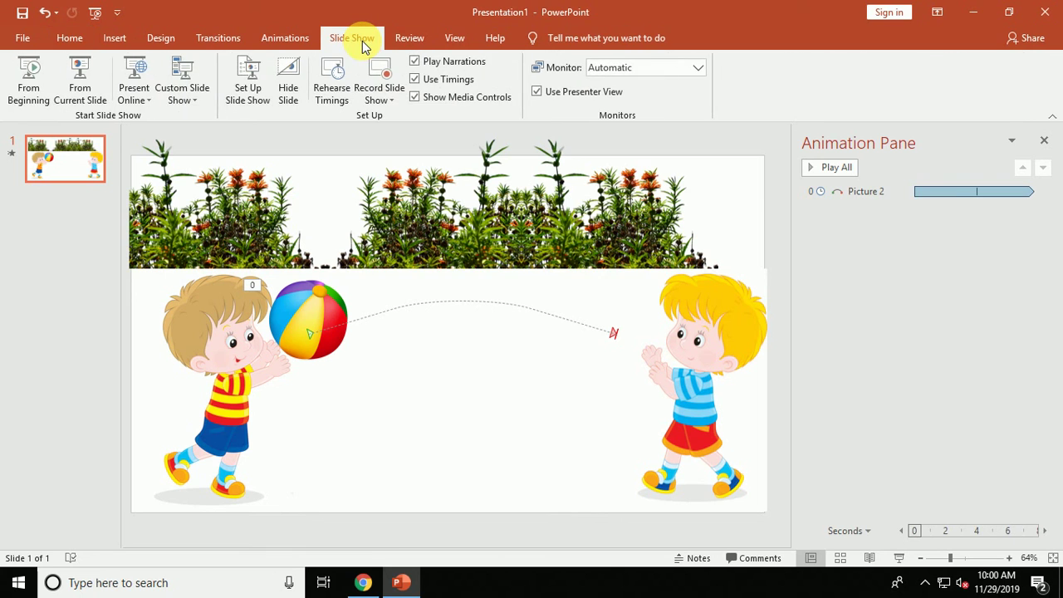
{"action": "key", "text": "F5"}
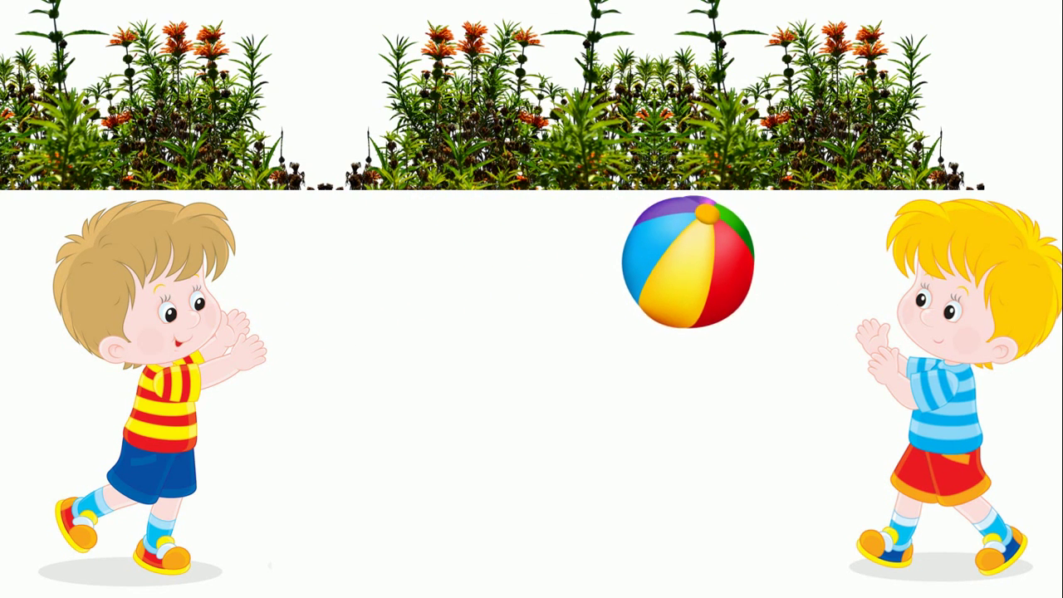
{"action": "key", "text": "Escape"}
Send the plant pictures backward behind the other artwork and preview the slide show.
{"action": "left_click", "coordinate": [470, 220]}
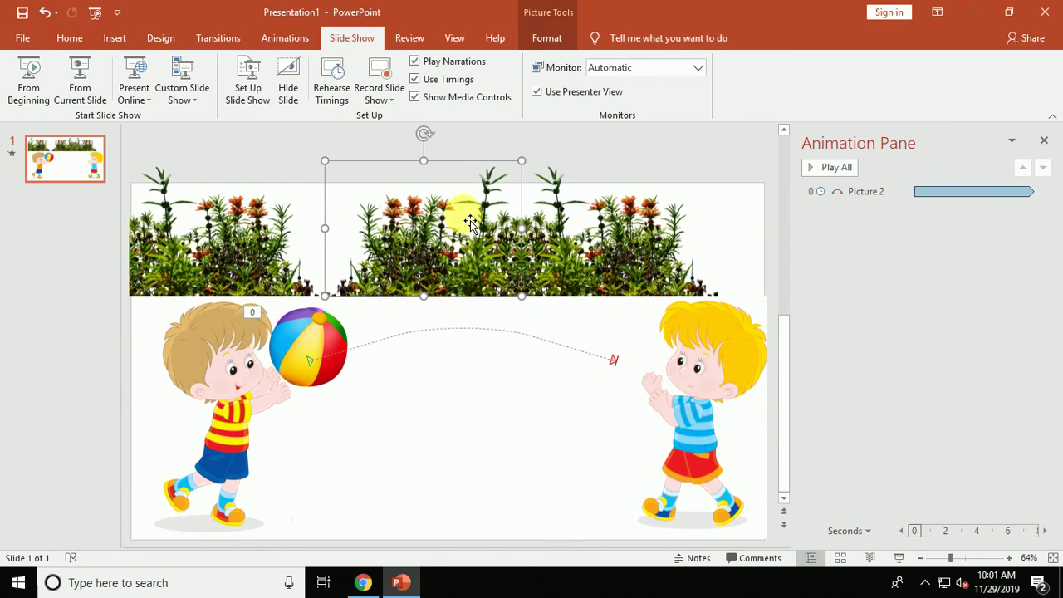
{"action": "left_click", "coordinate": [469, 220]}
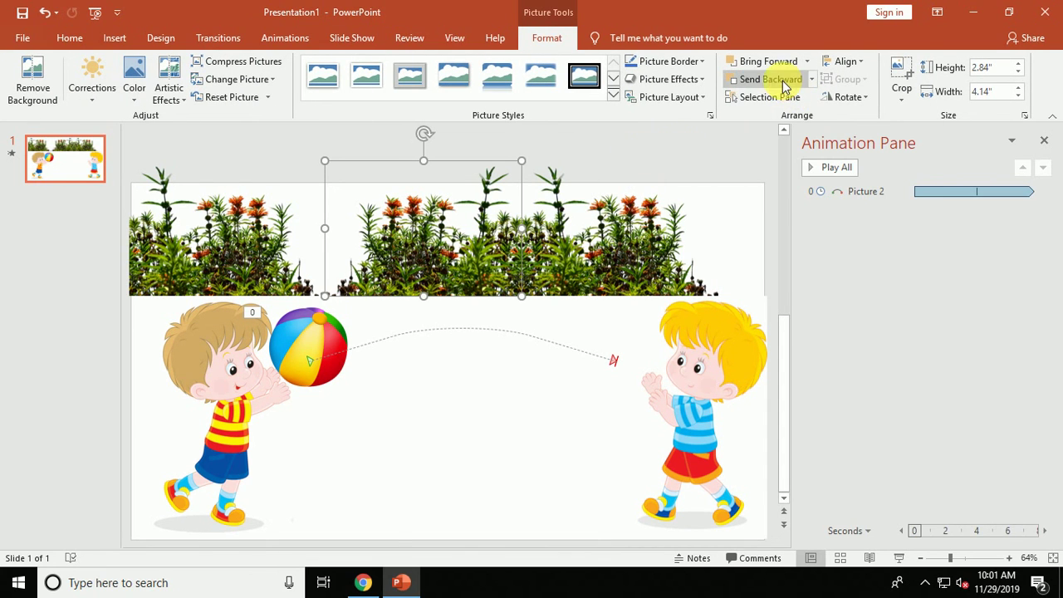
{"action": "key", "text": "Tab"}
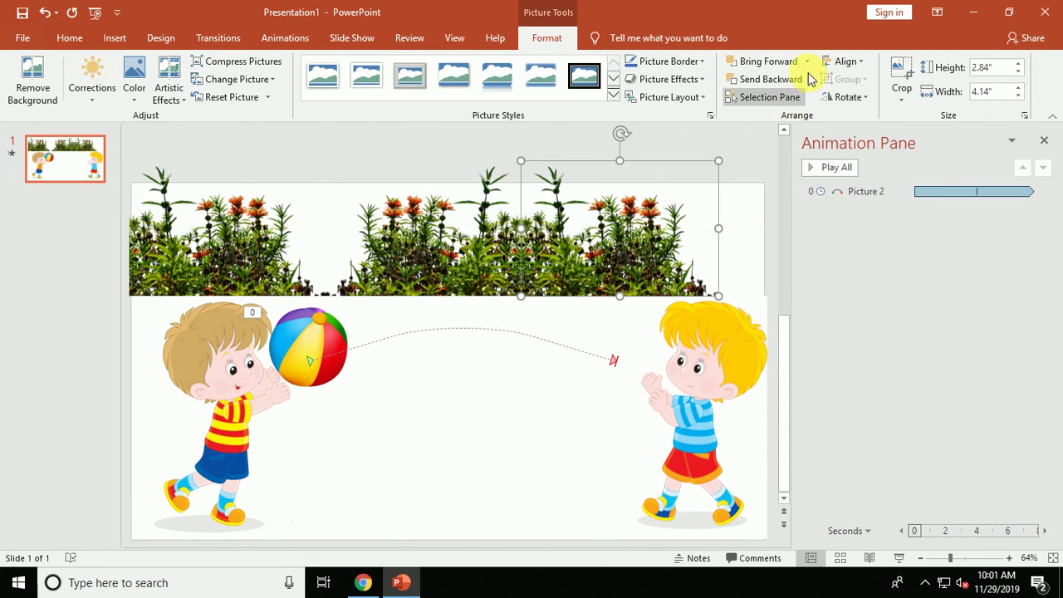
{"action": "left_click", "coordinate": [305, 267]}
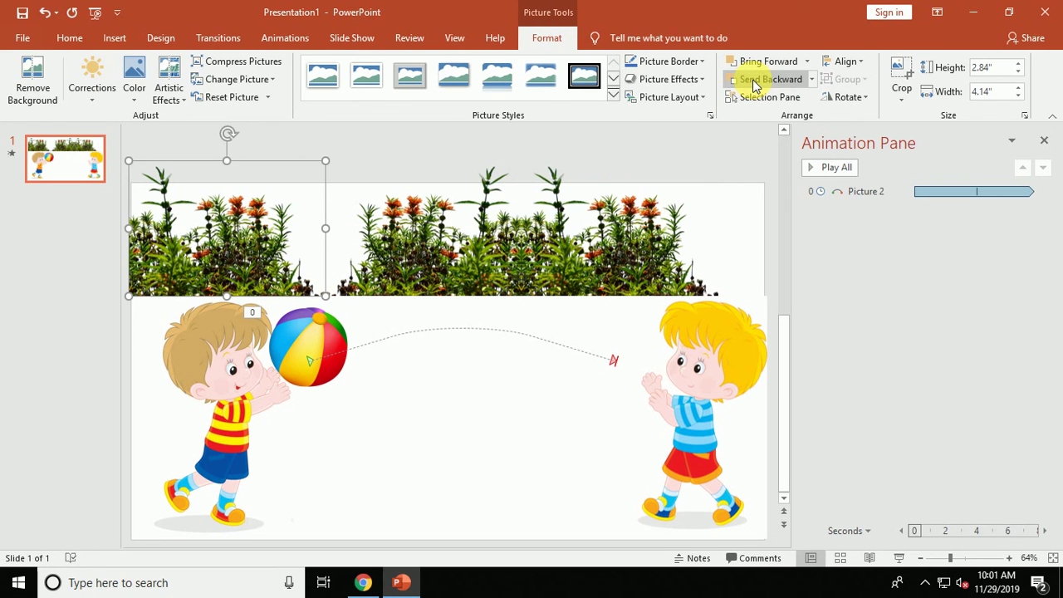
{"action": "key", "text": "F5"}
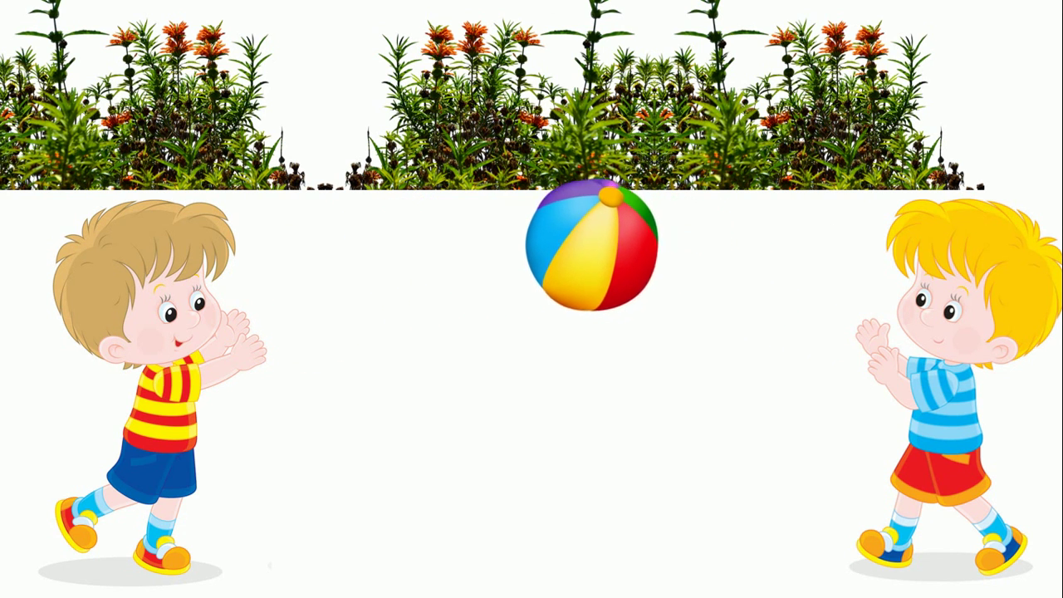
{"action": "key", "text": "Escape"}
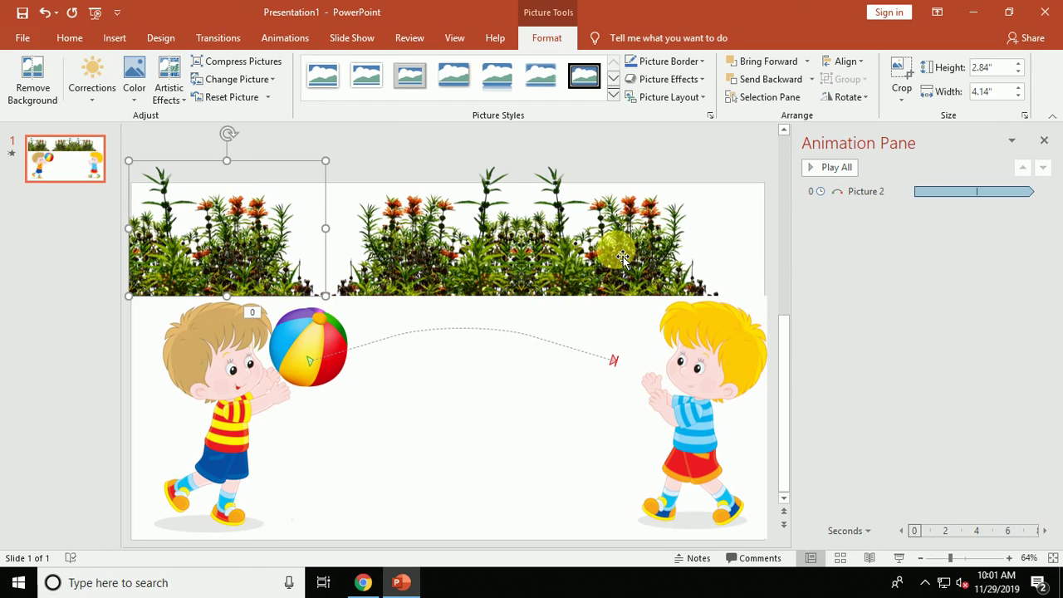